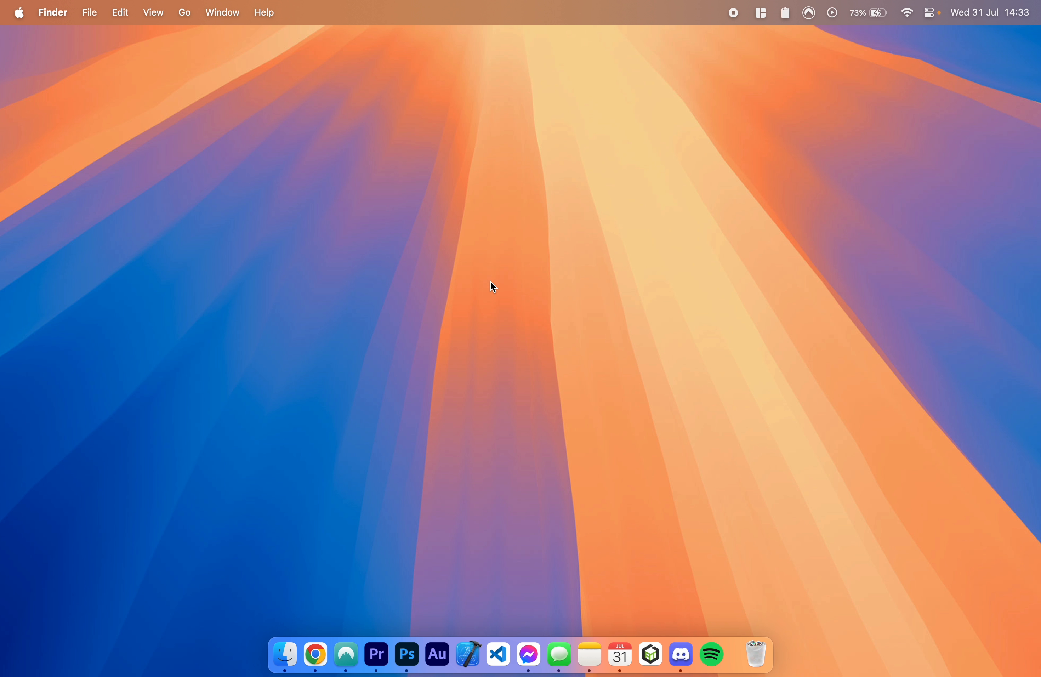
Step: Switch to Chrome and download the latest stable macOS build of PCSX2 (v2.0.2) from pcsx2.net, saving it to the Desktop
right_click(325, 669)
click(347, 474)
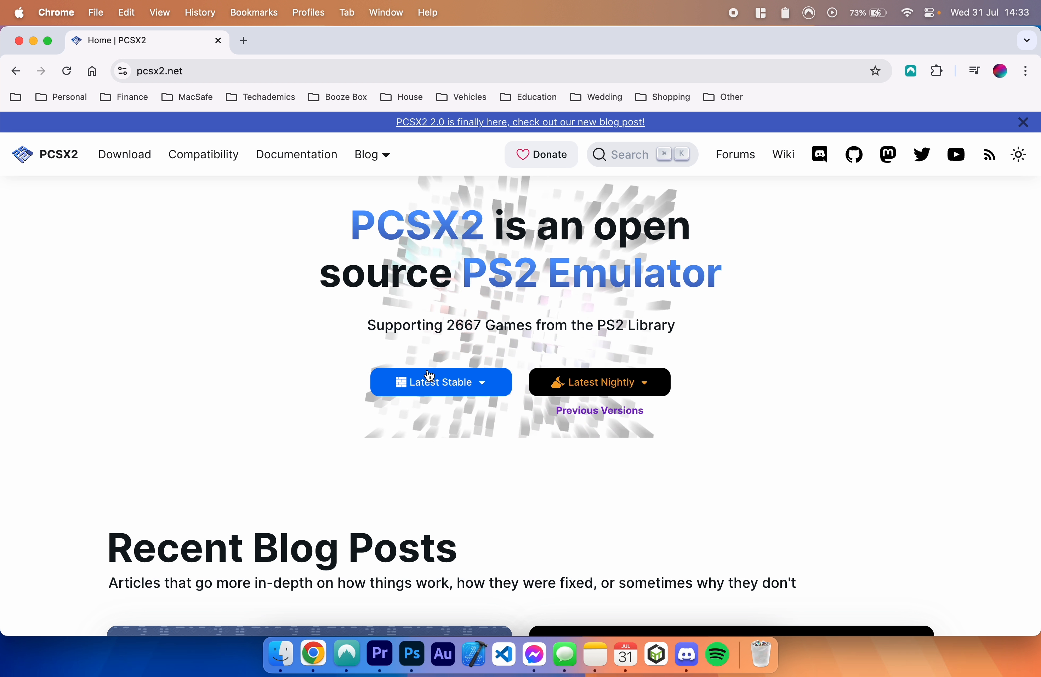
click(453, 386)
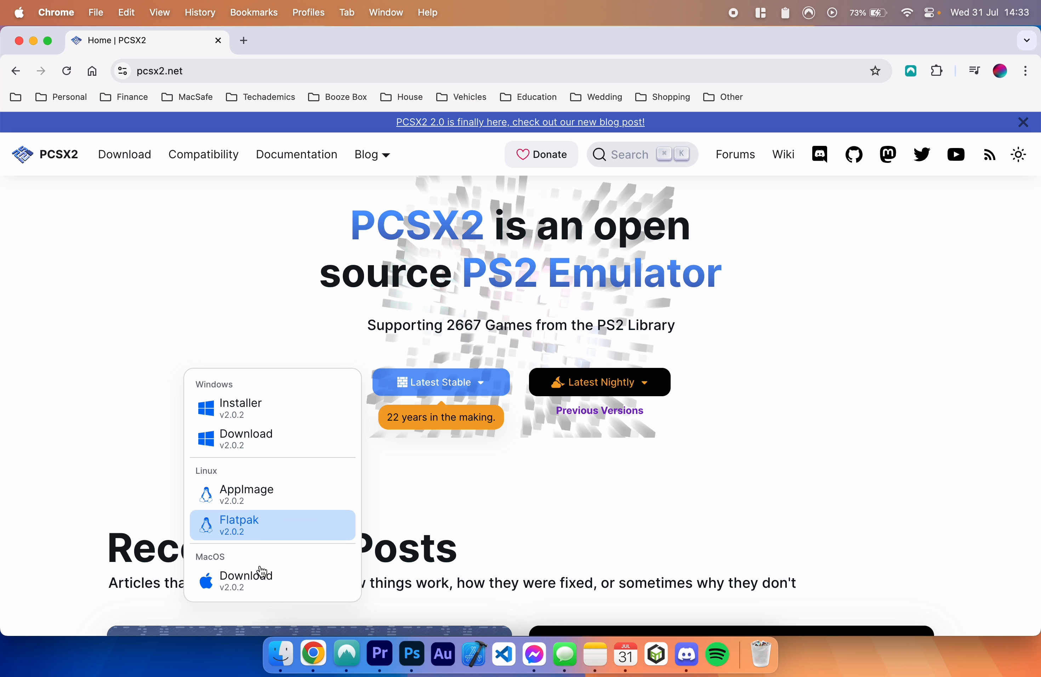
click(237, 583)
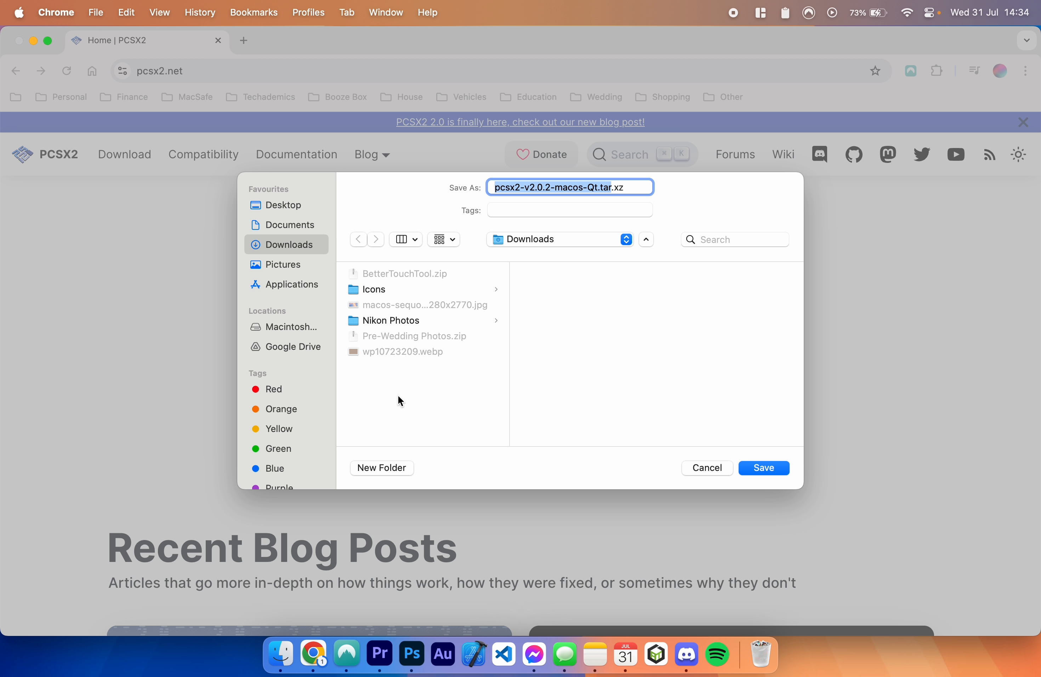
click(287, 206)
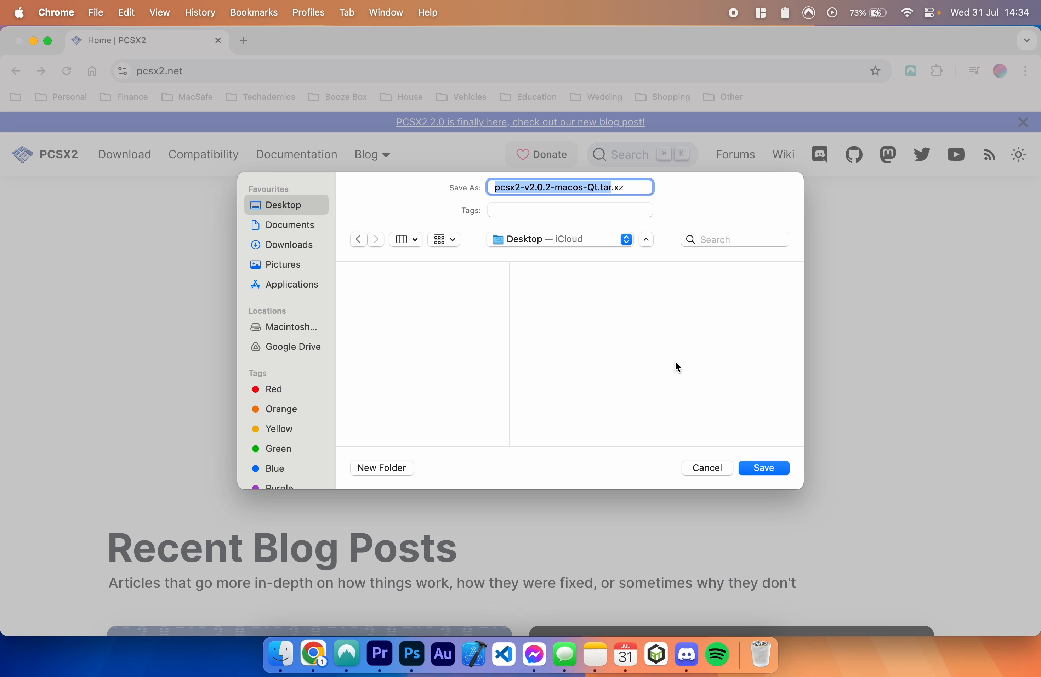
click(764, 467)
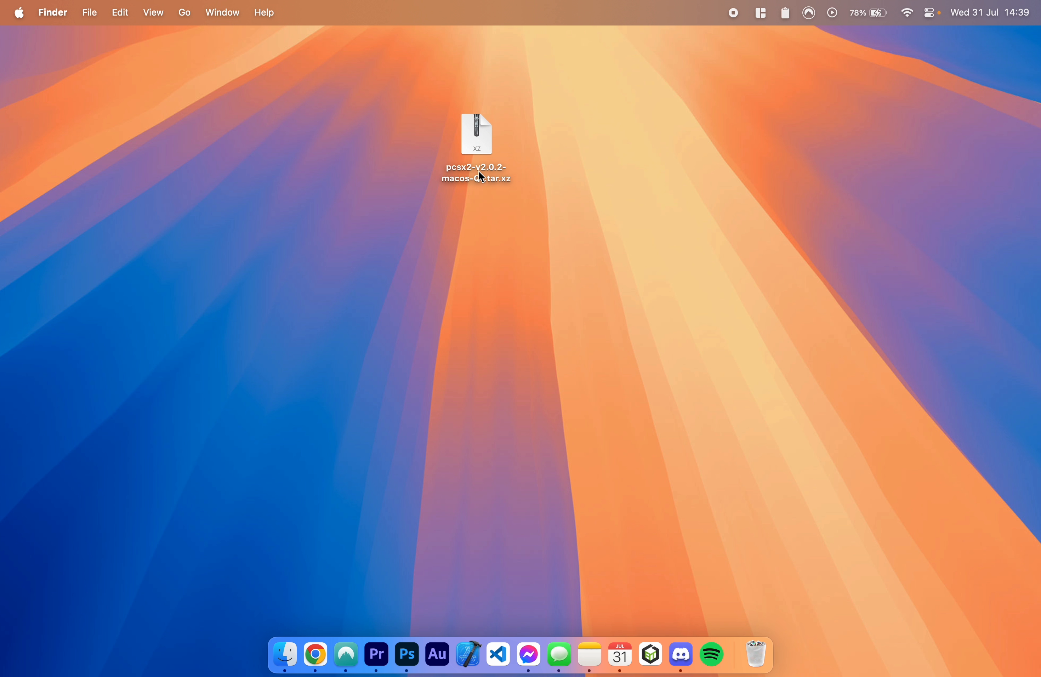
Step: Extract the downloaded pcsx2-v2.0.2-macos-Qt.tar.xz archive and move the PCSX2-v2.0.2 app into the Applications folder
double_click(476, 138)
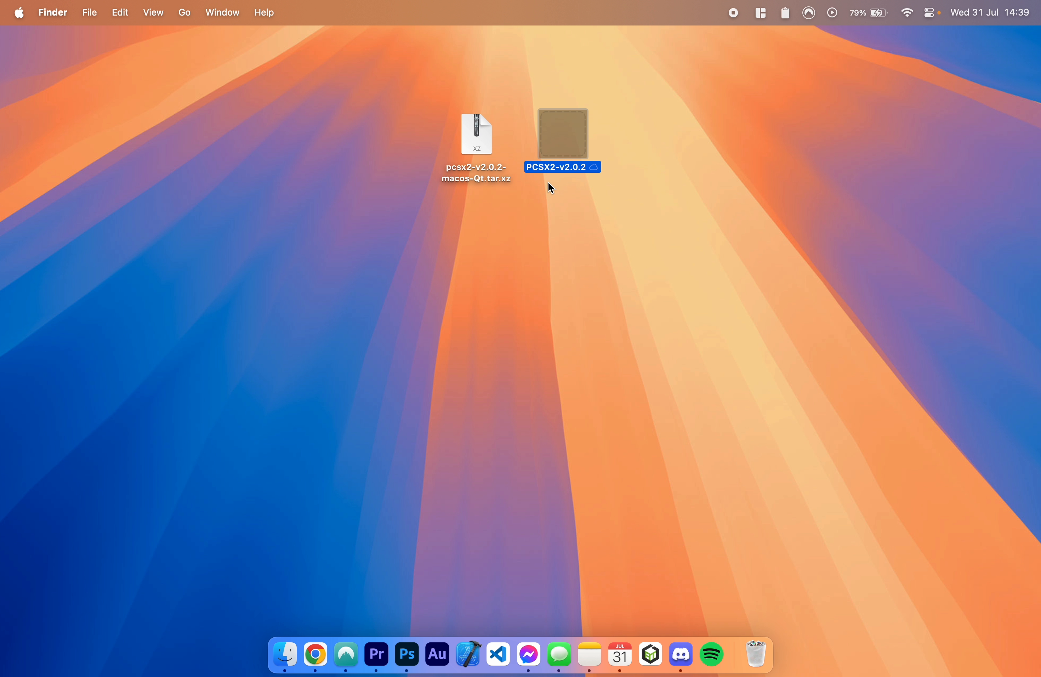
click(284, 653)
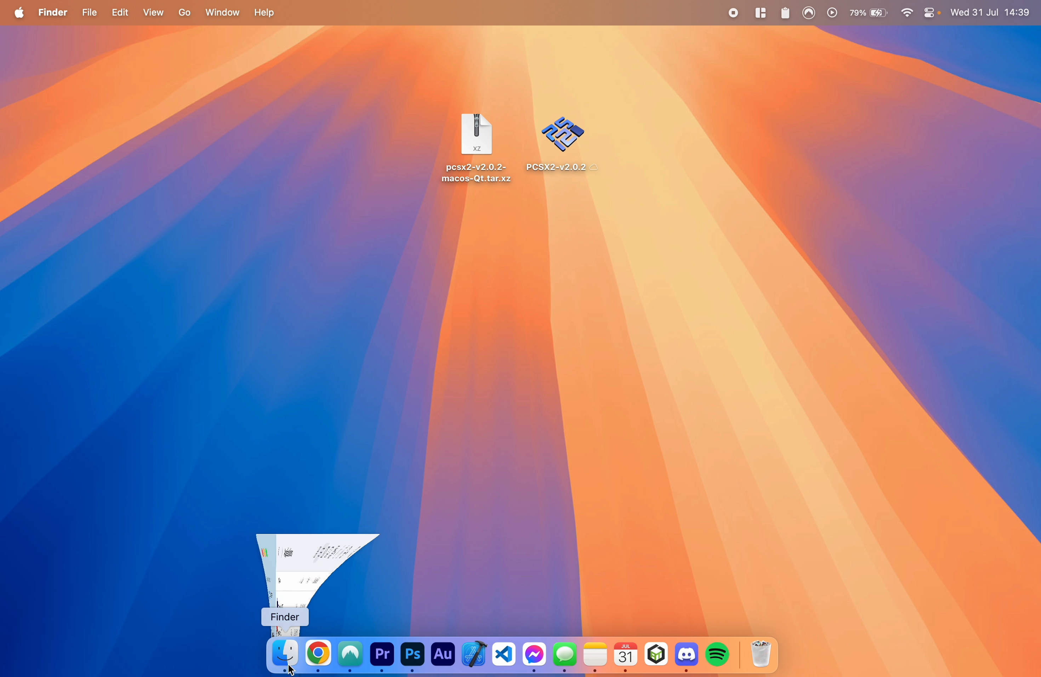
drag(566, 150, 467, 395)
click(545, 298)
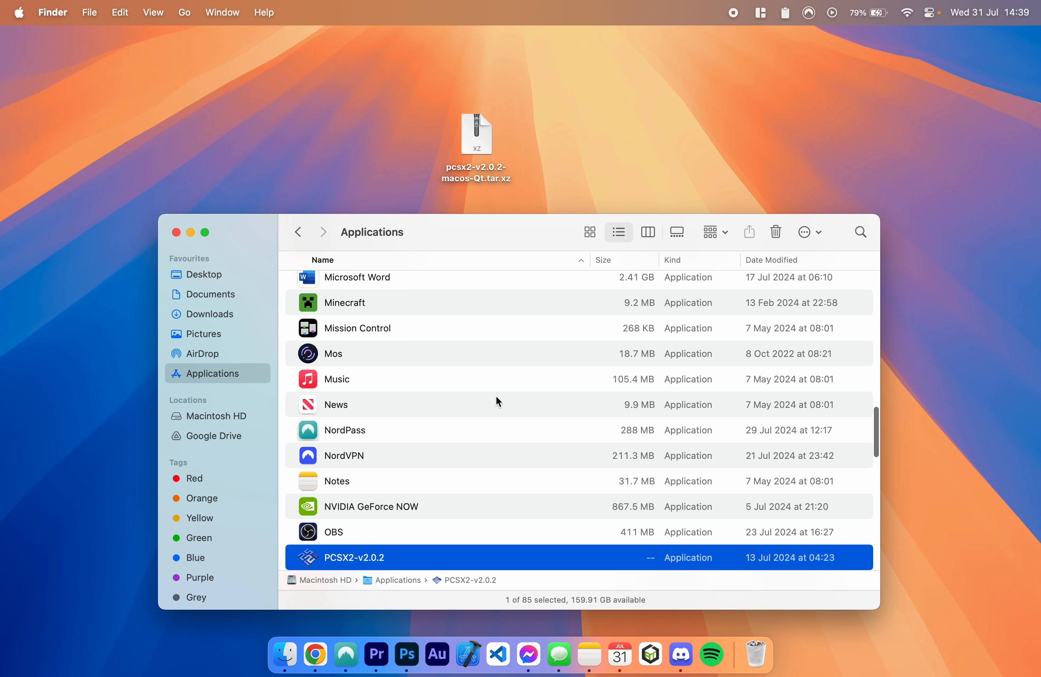
Step: Try to launch PCSX2-v2.0.2 normally from the Applications folder, cancelling the security dialog
scroll(484, 405, down, 5)
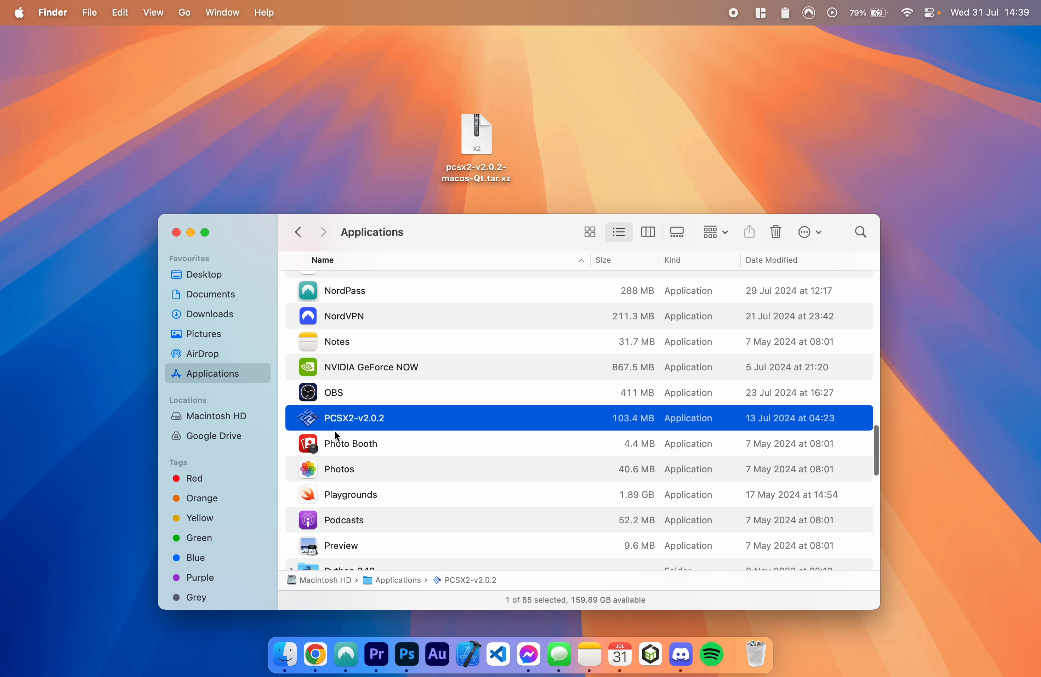
double_click(350, 424)
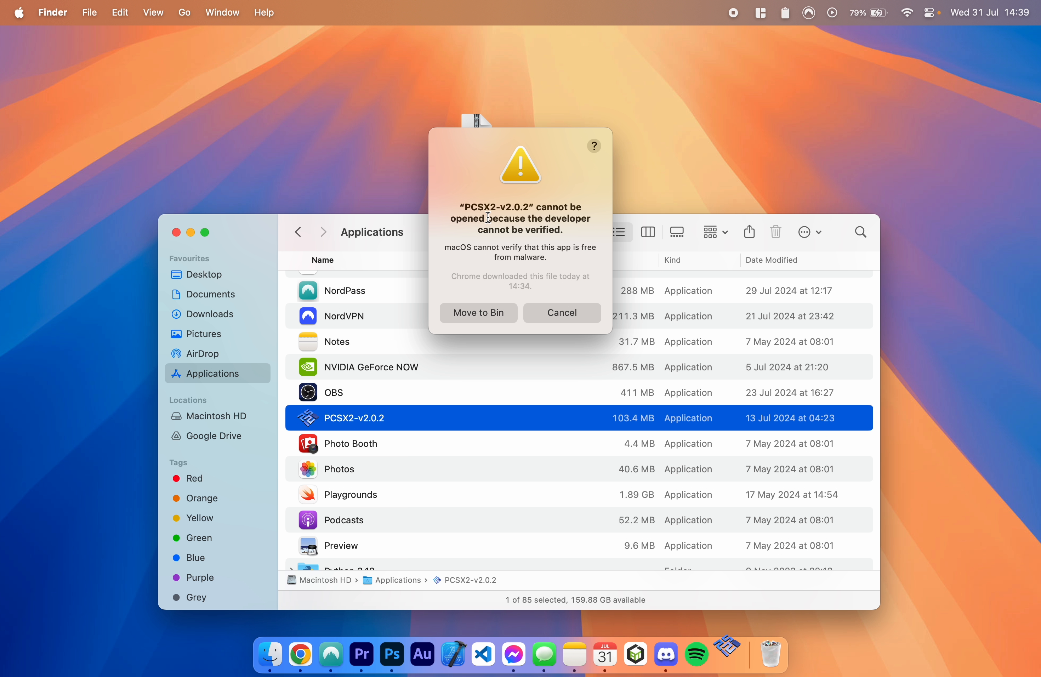
click(555, 314)
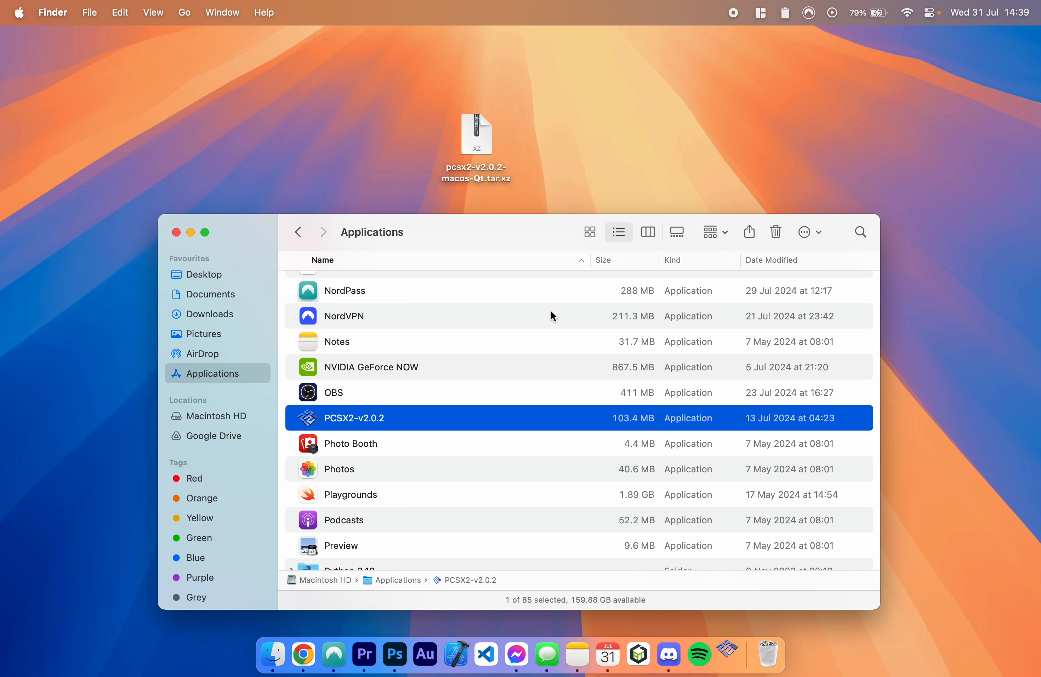
Step: Open PCSX2-v2.0.2 from the Applications folder by overriding the macOS unverified-developer check
right_click(356, 418)
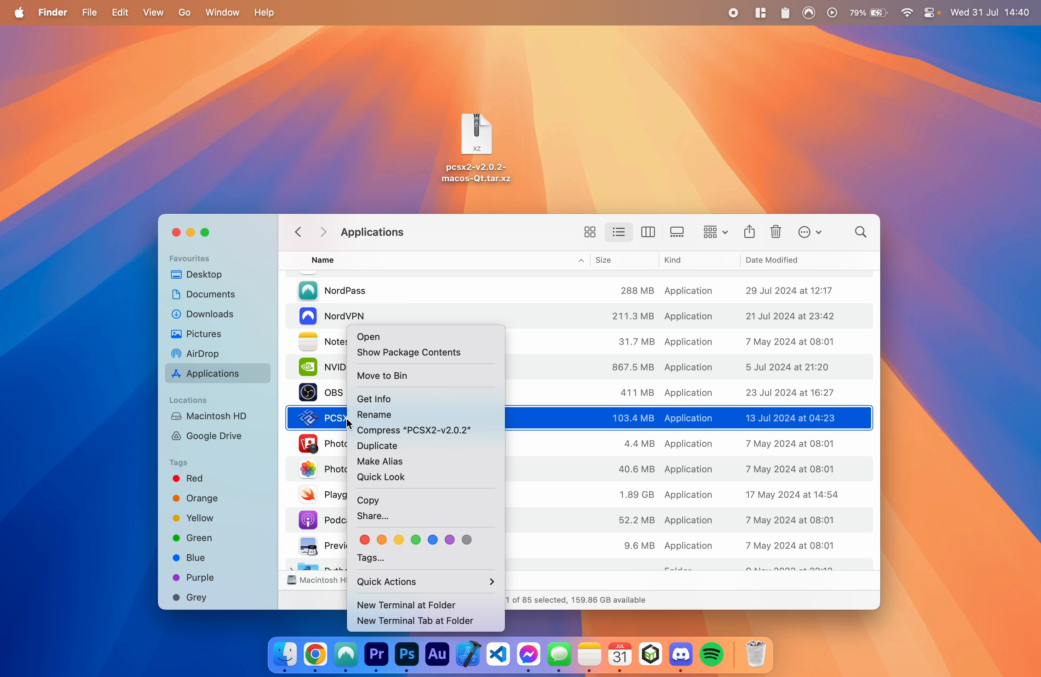
click(391, 342)
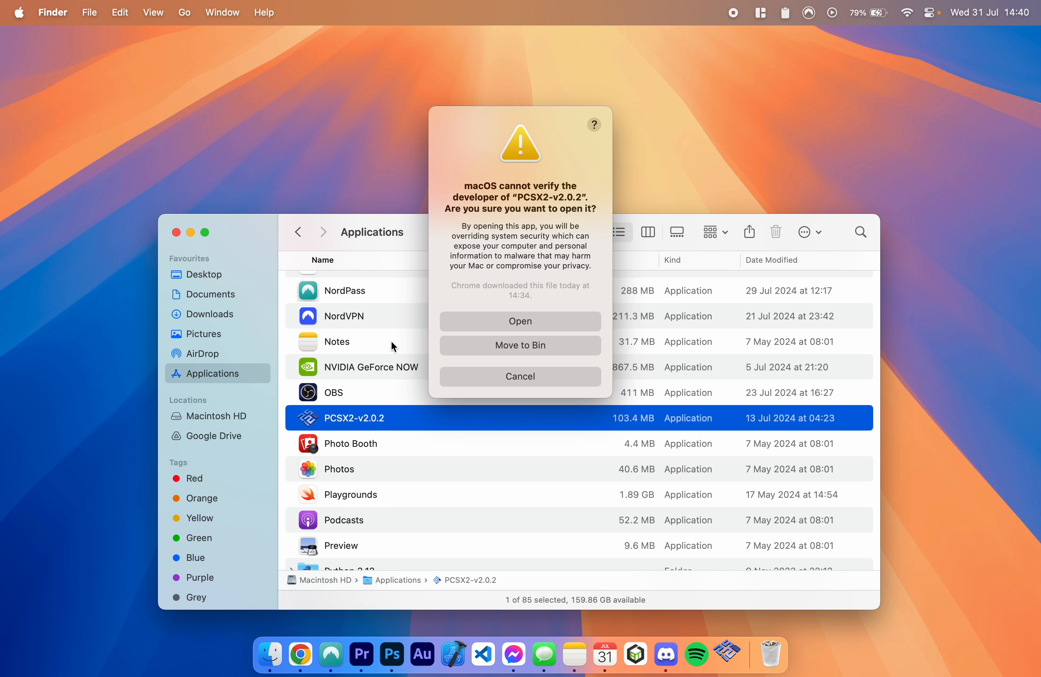
click(541, 324)
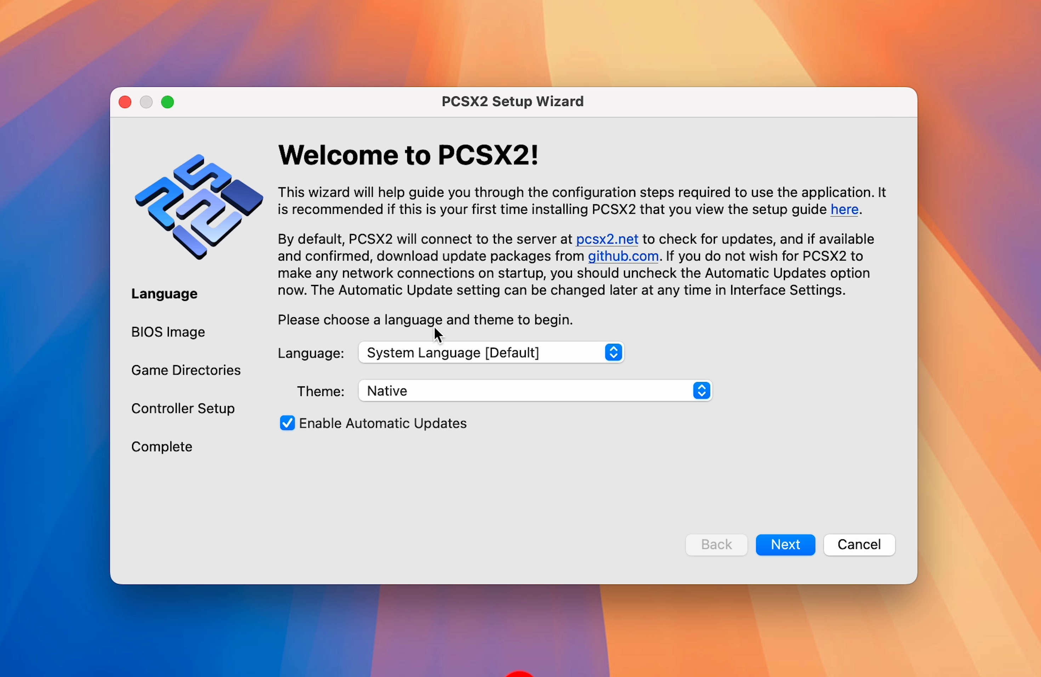
Step: Keep the Native theme in the setup wizard and continue to the BIOS Image page
click(392, 392)
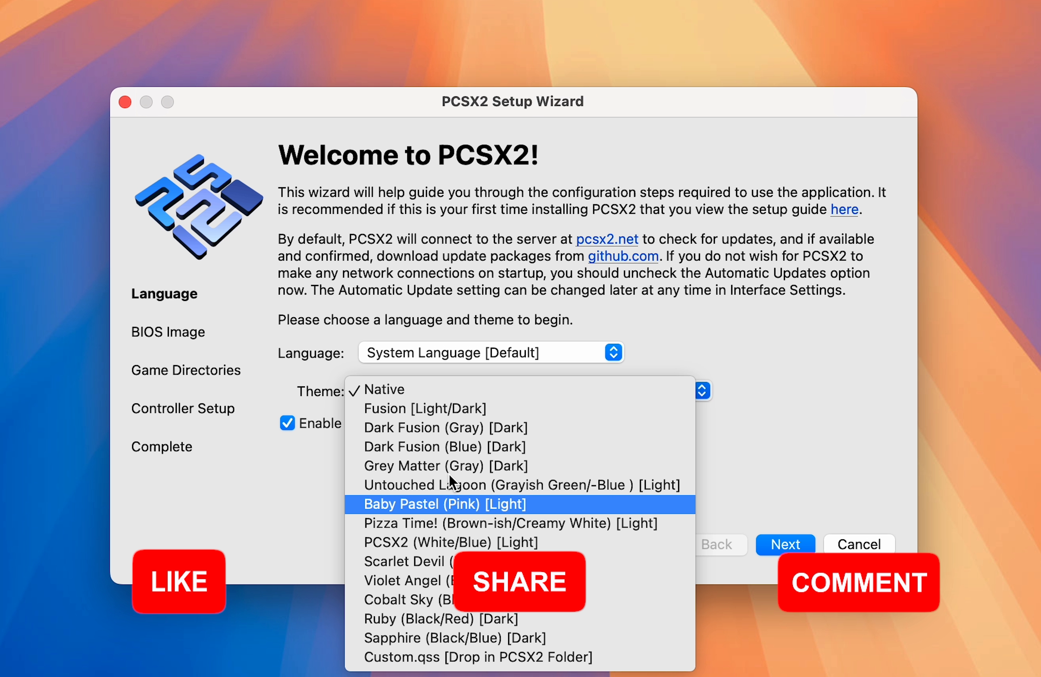
click(395, 388)
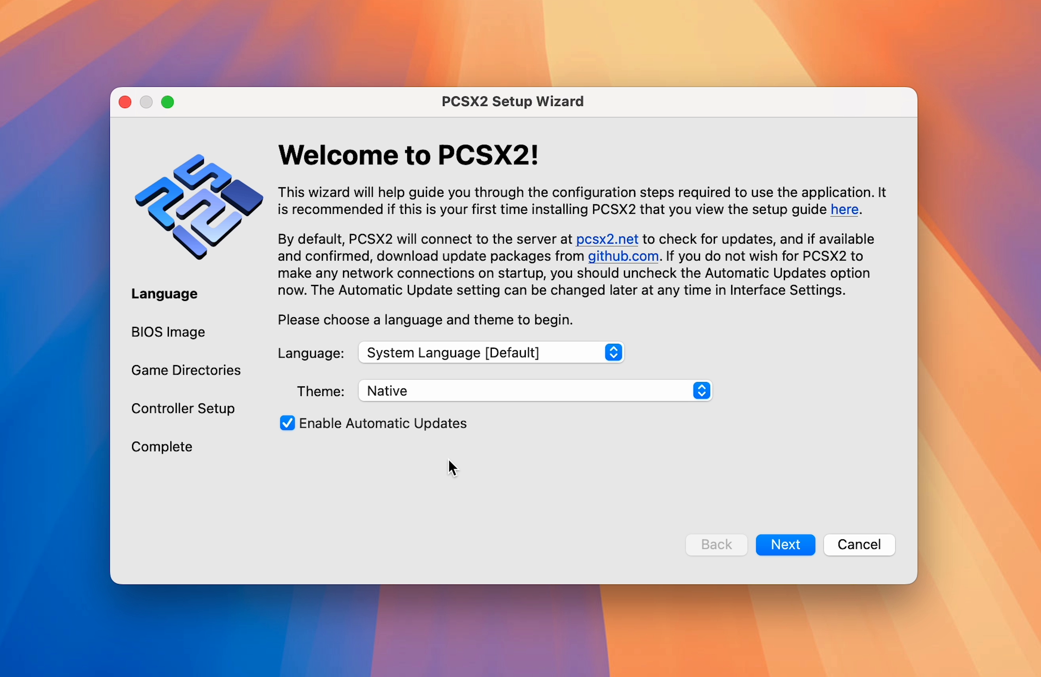
click(797, 546)
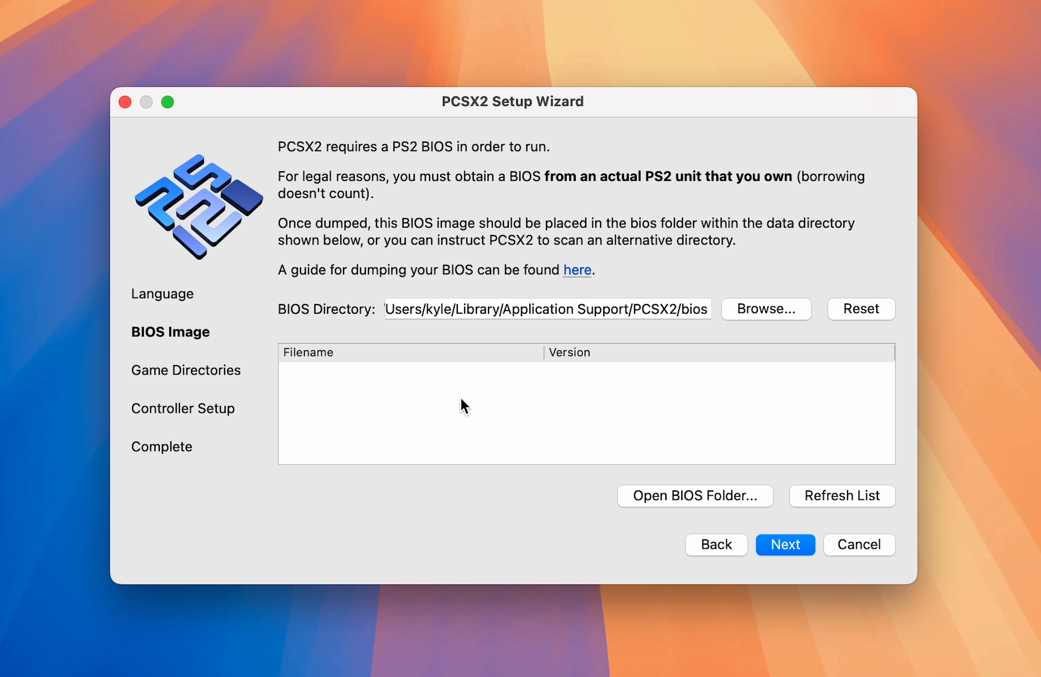
Step: Paste the copied PS2 BIOS .bin files into the PCSX2 bios folder and dismiss the folder window
click(655, 495)
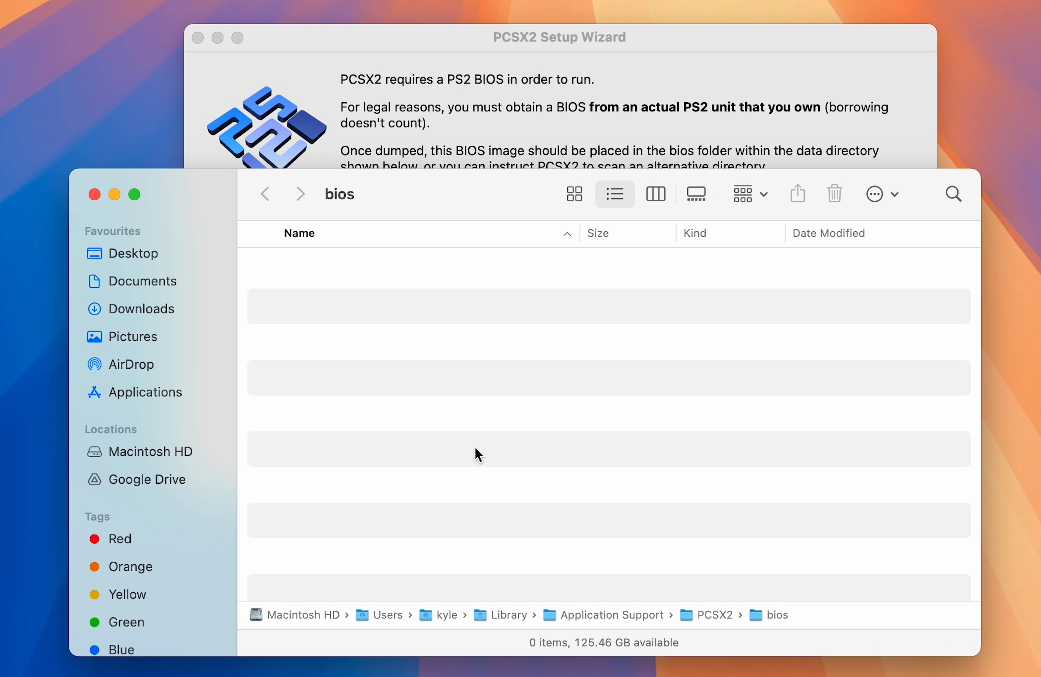
key(super+v)
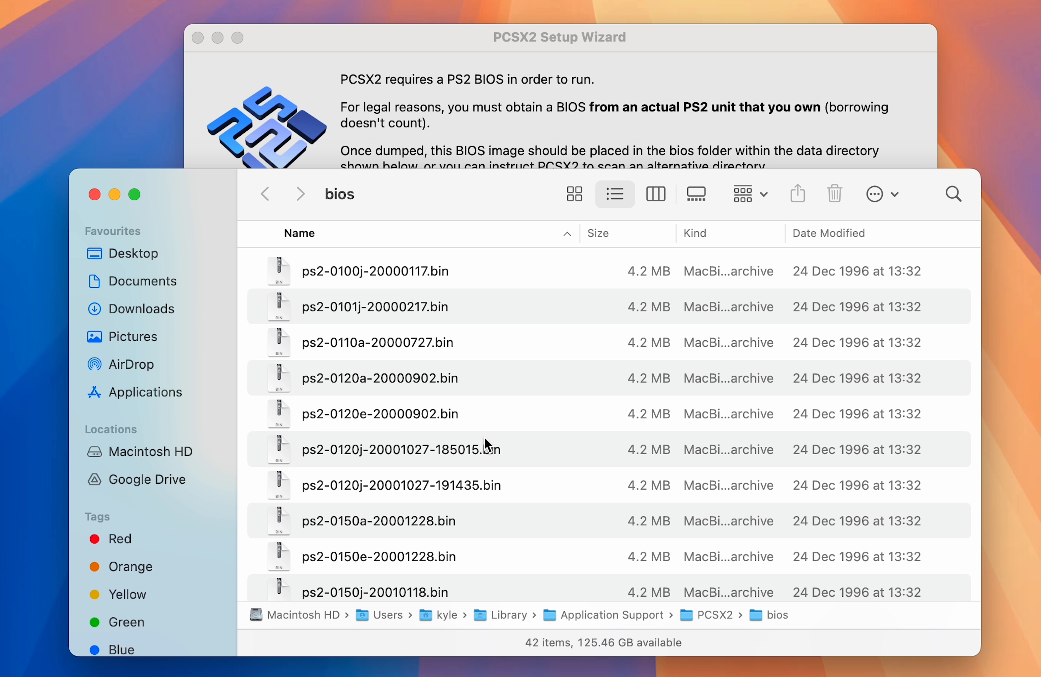
click(480, 271)
scroll(480, 382, down, 5)
scroll(480, 381, down, 10)
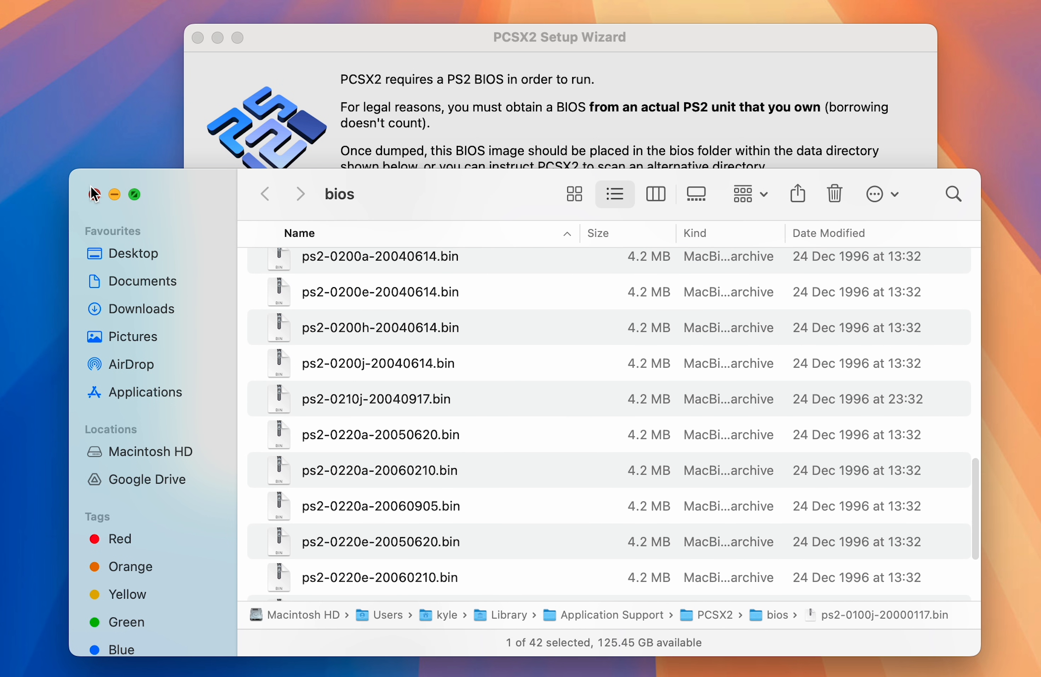
click(115, 195)
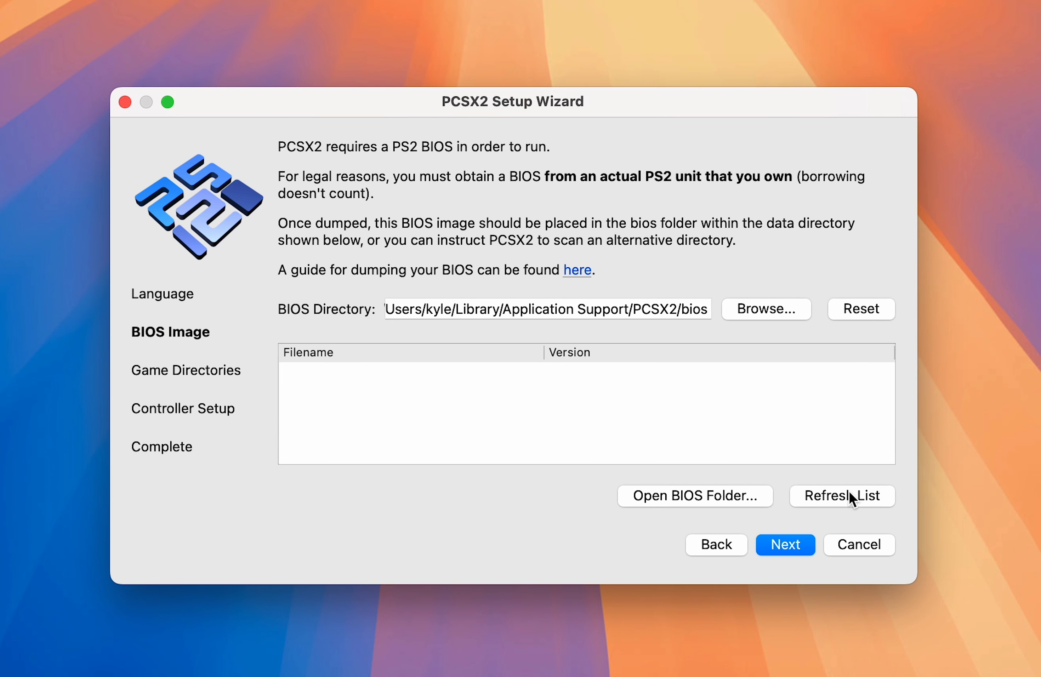
Step: Refresh the BIOS list, select the European ps2-0230e-20080220.bin image and continue to the Game Directories page
click(861, 408)
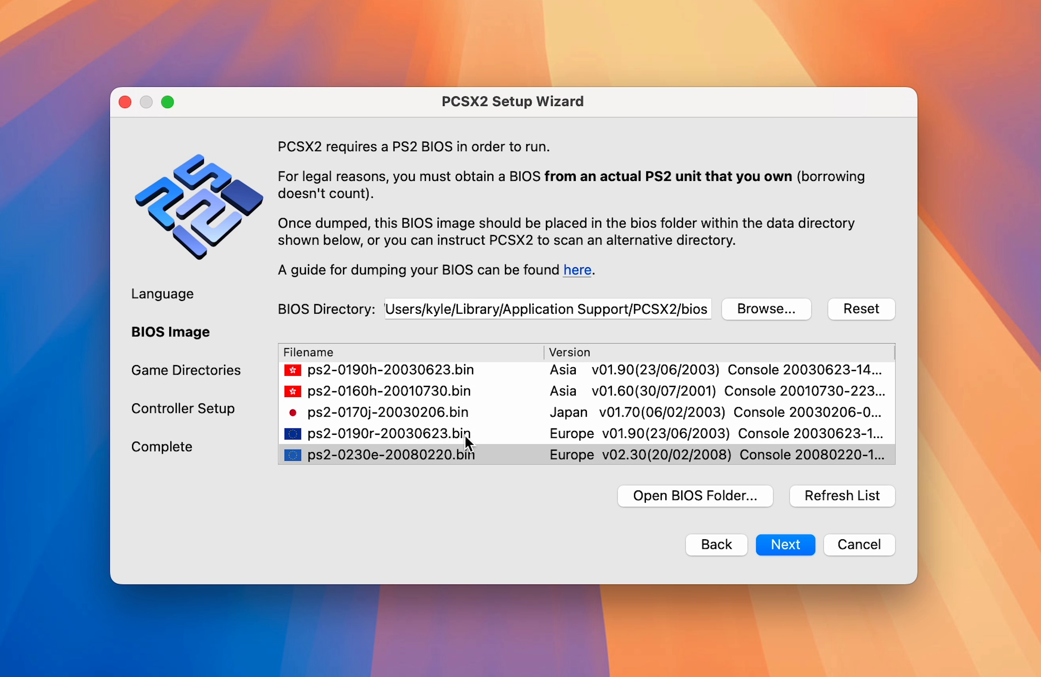
scroll(447, 415, down, 15)
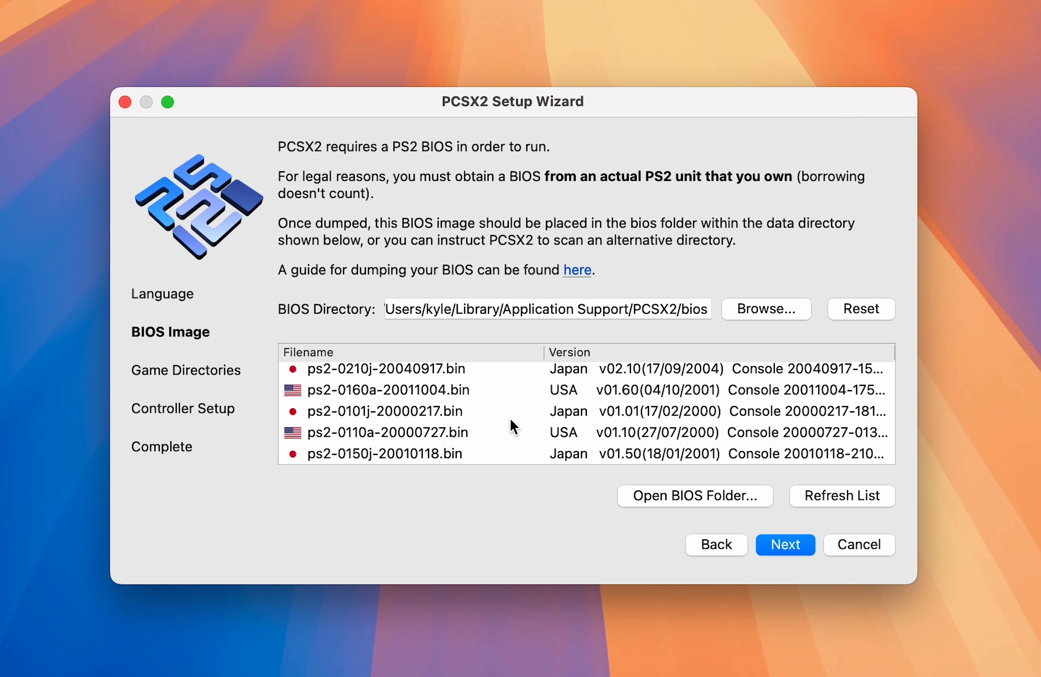
scroll(512, 409, up, 5)
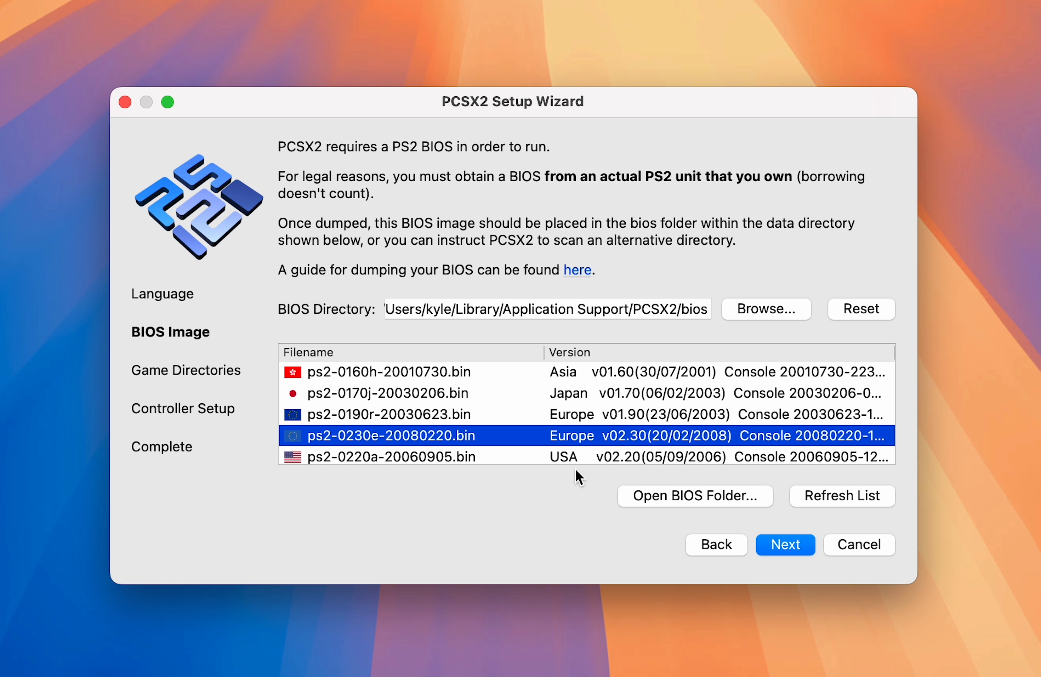
click(789, 547)
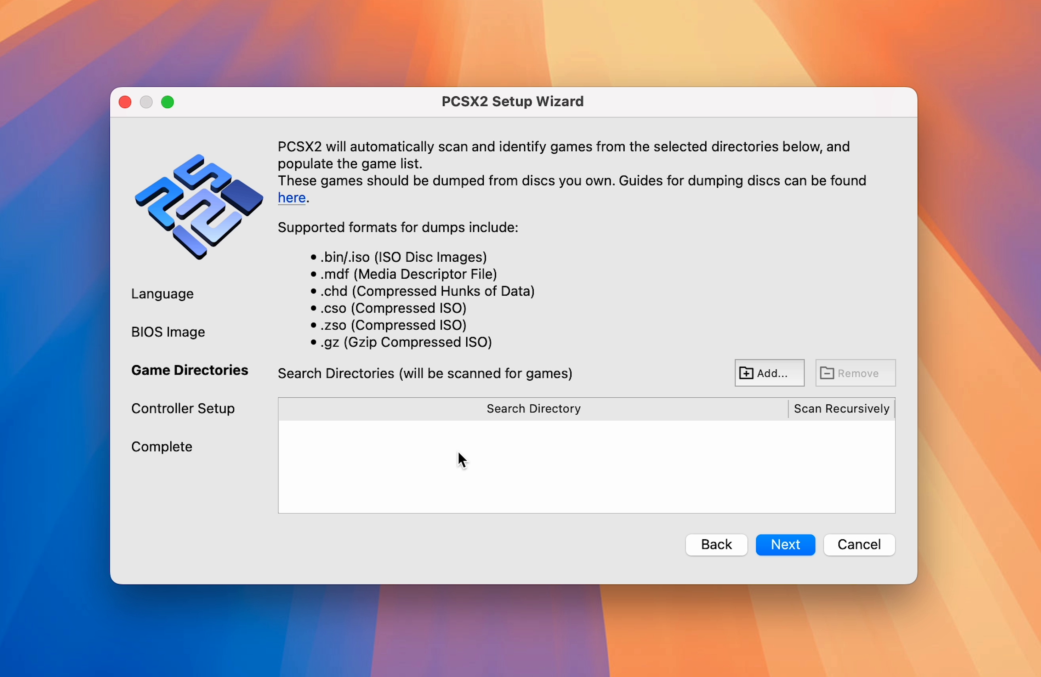
Step: Add the Documents/PCSX2/PS2 ROMS folder as a recursively scanned game directory and continue to Controller Setup
click(760, 374)
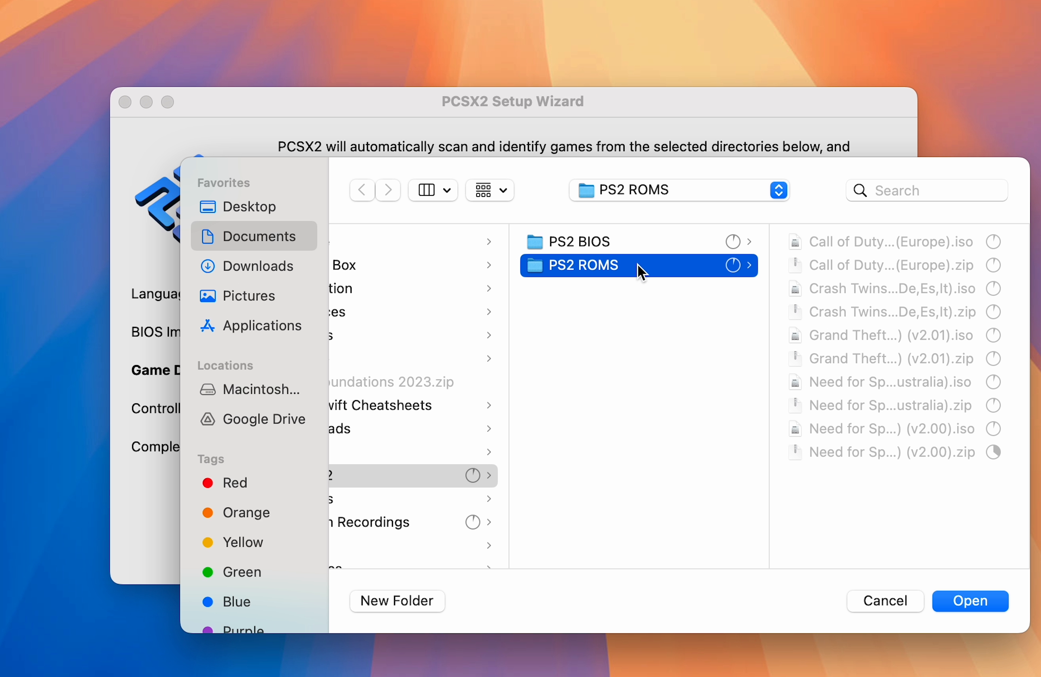
click(956, 605)
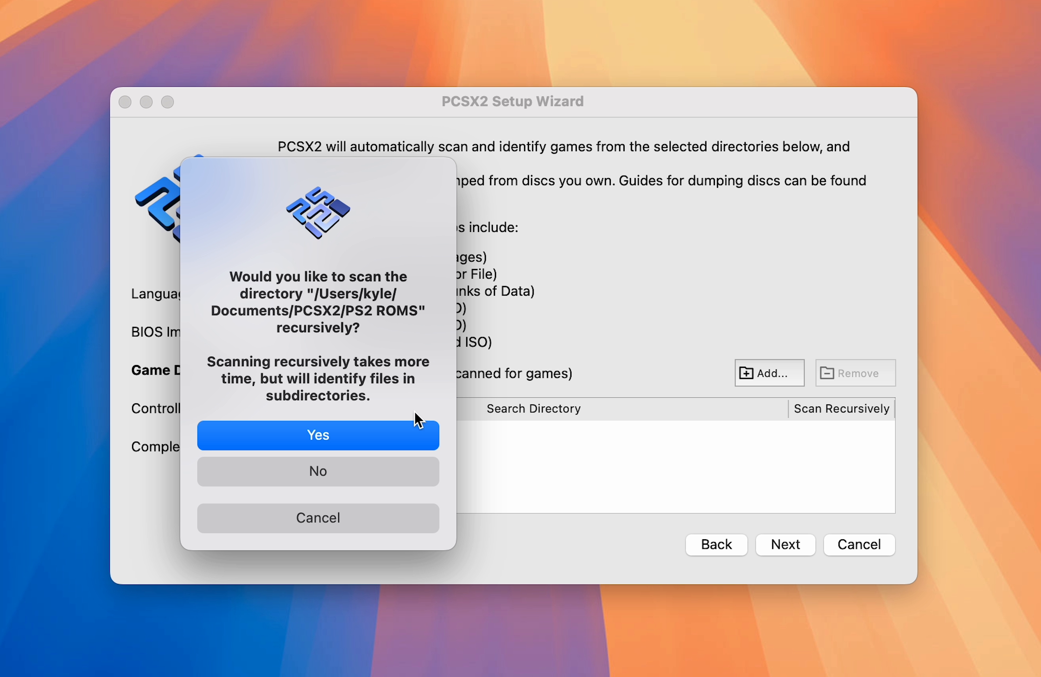
click(290, 440)
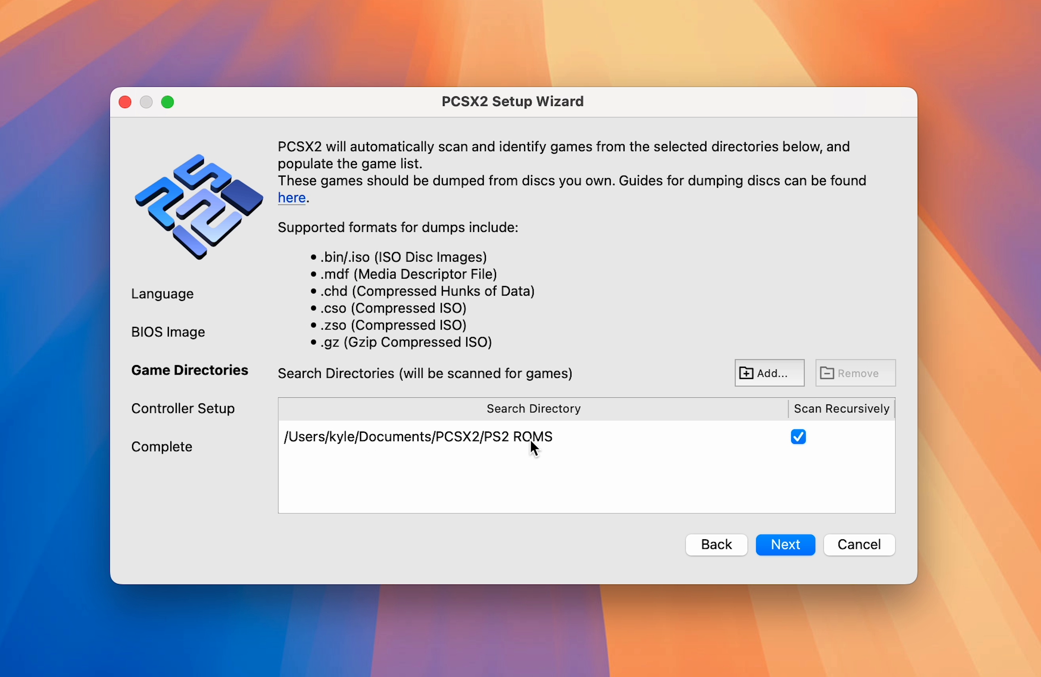
click(794, 550)
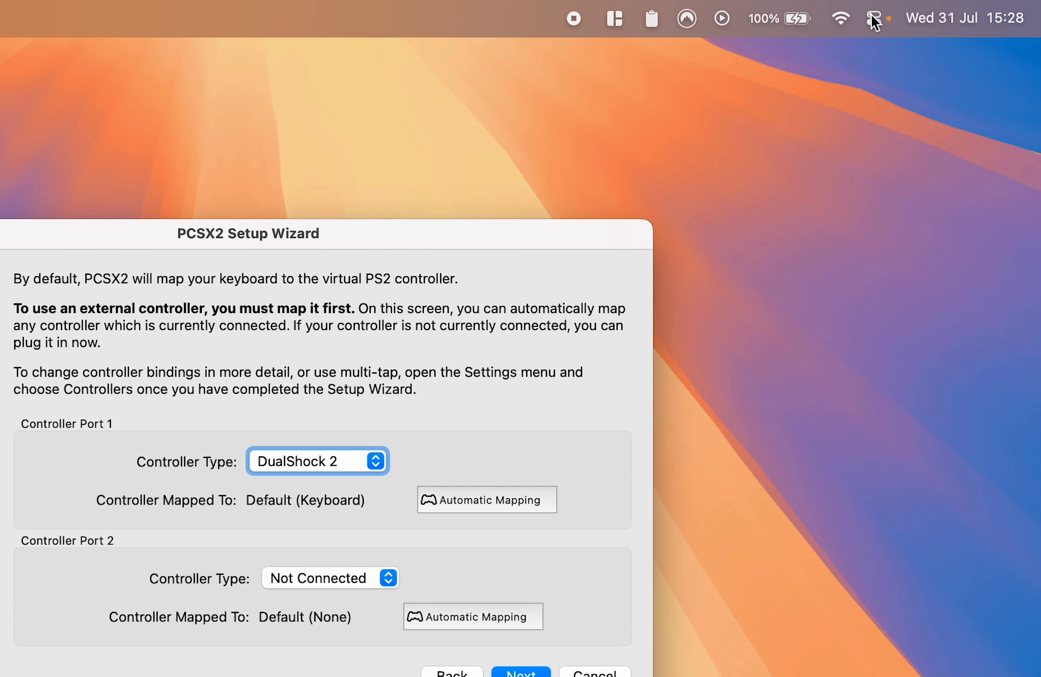
Step: Check the Mac's Bluetooth devices for the connection of the Xbox Wireless Controller
click(872, 18)
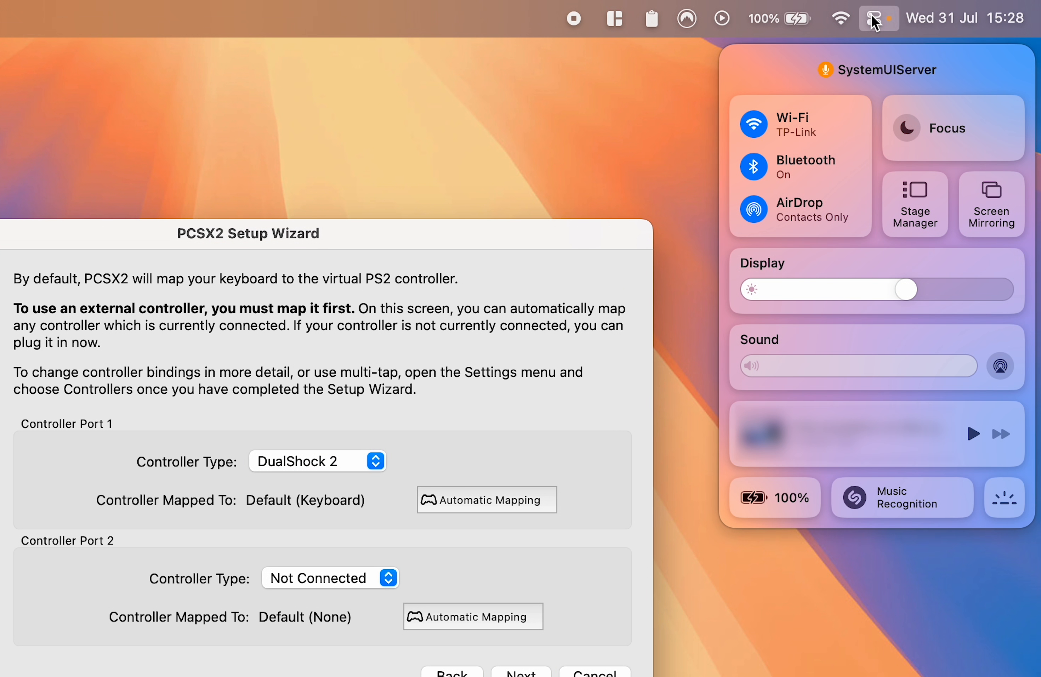
click(811, 161)
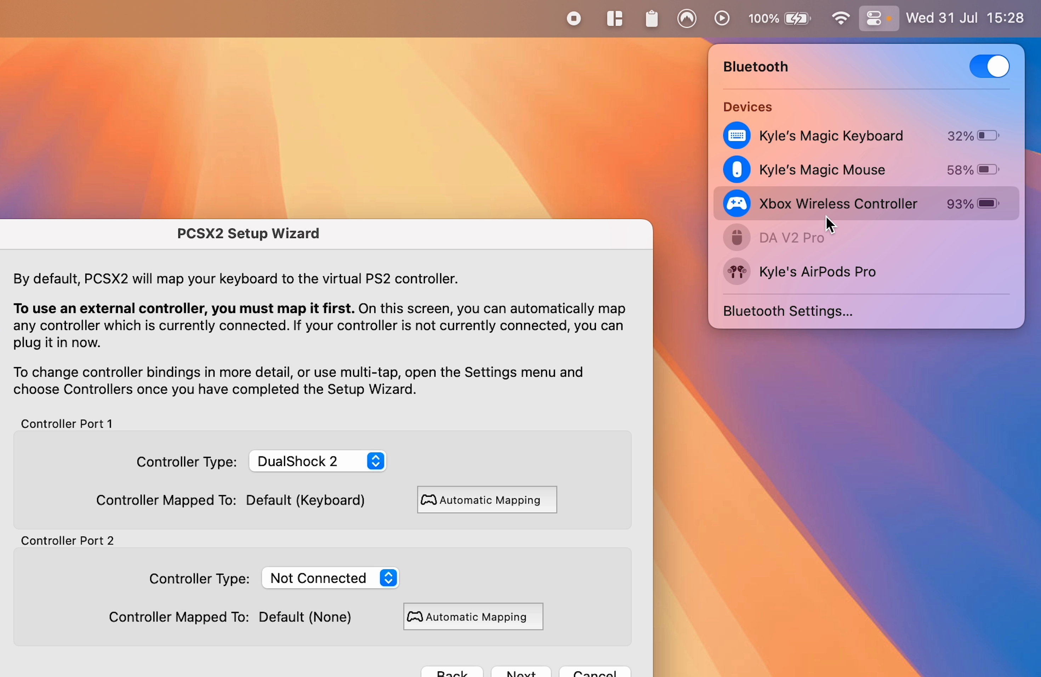
click(534, 345)
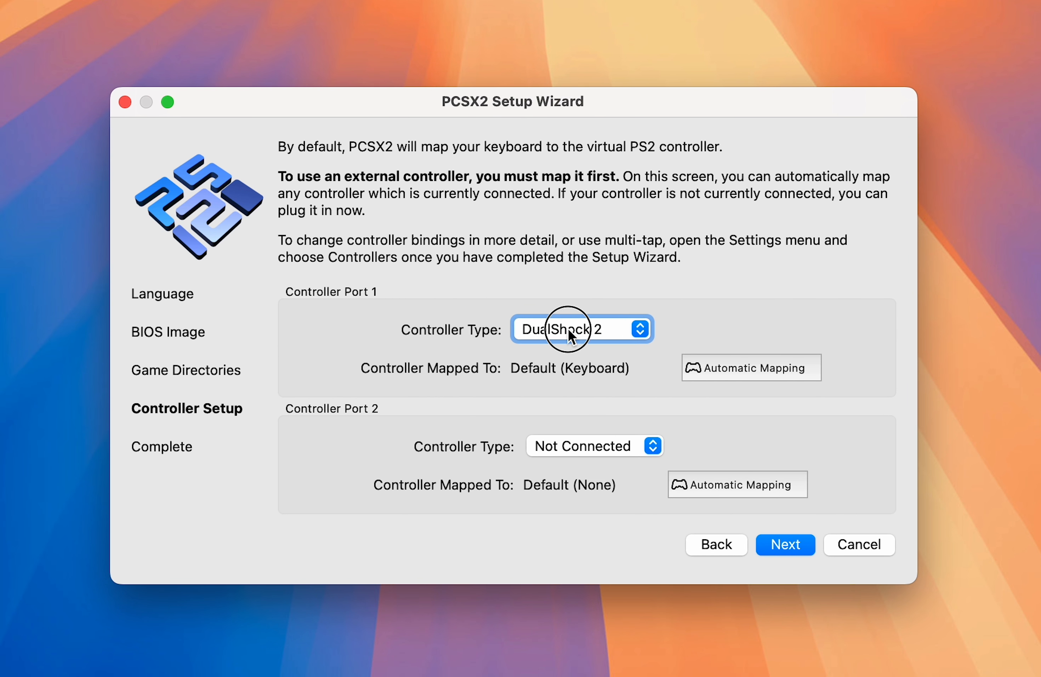
Step: Keep Controller Port 1 as DualShock 2, automatically map it to SDL-0 (Xbox Series X Controller), and finish the setup wizard
click(466, 378)
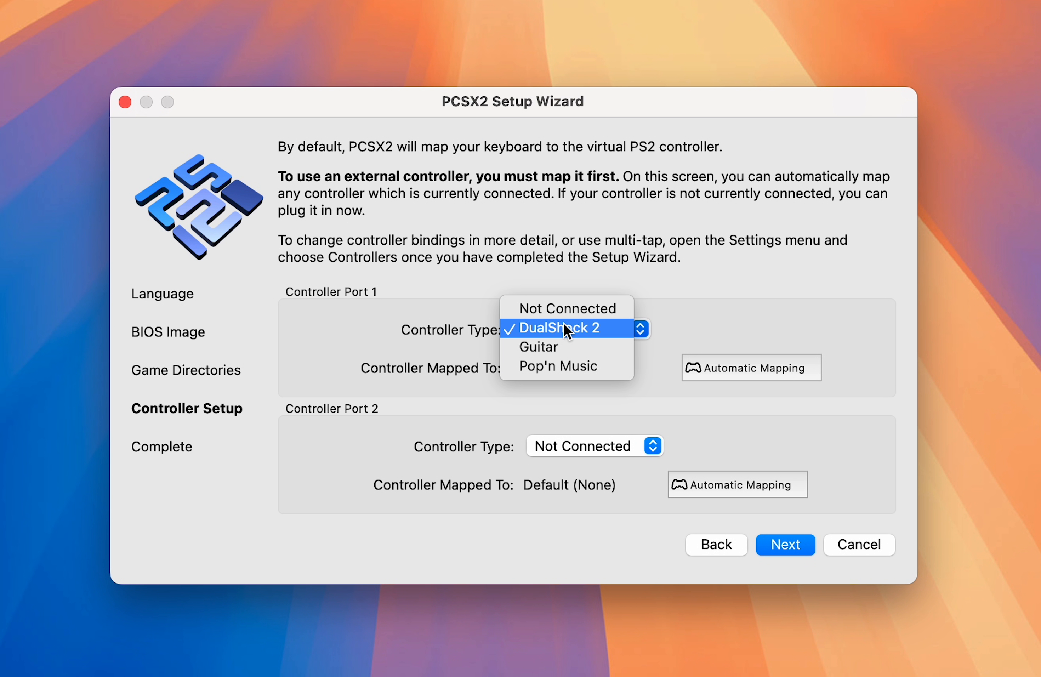
click(564, 327)
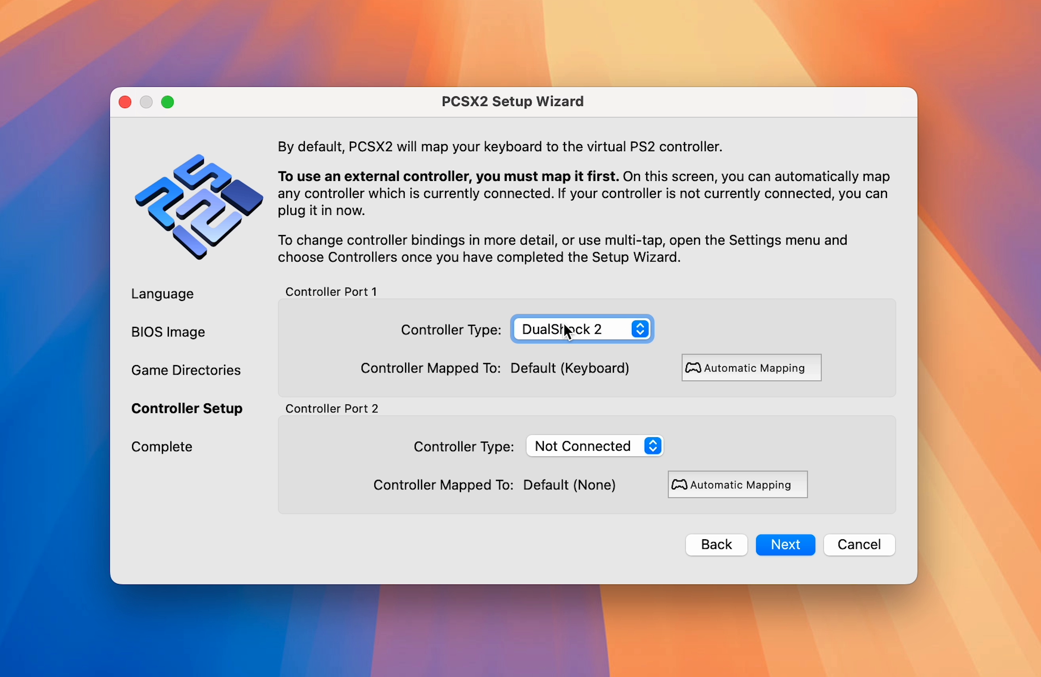
click(749, 374)
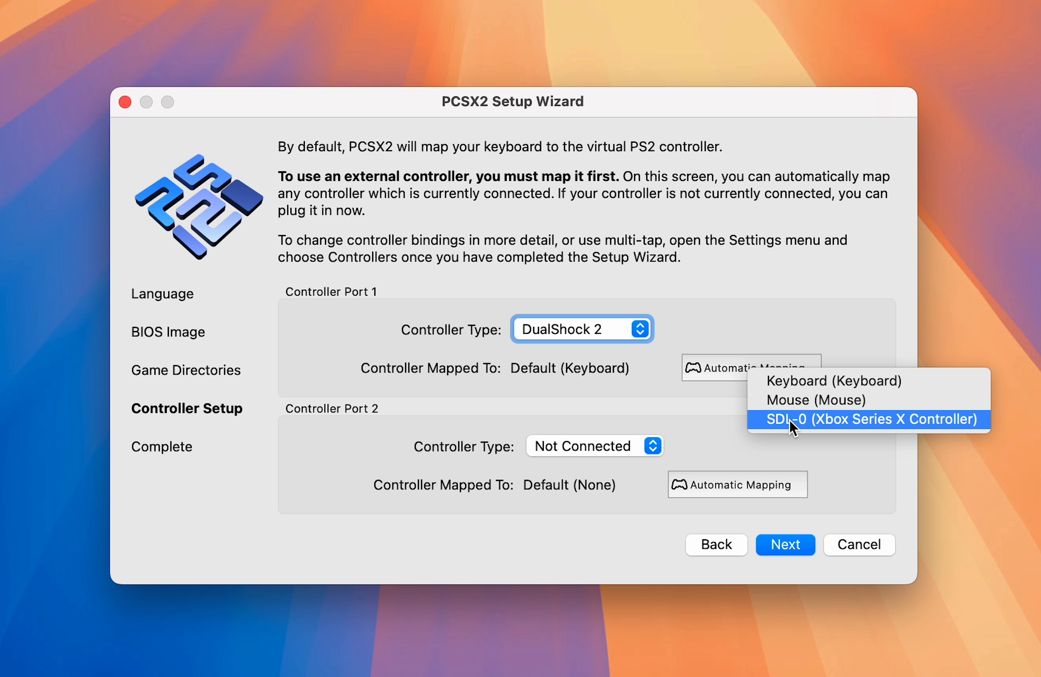
click(852, 419)
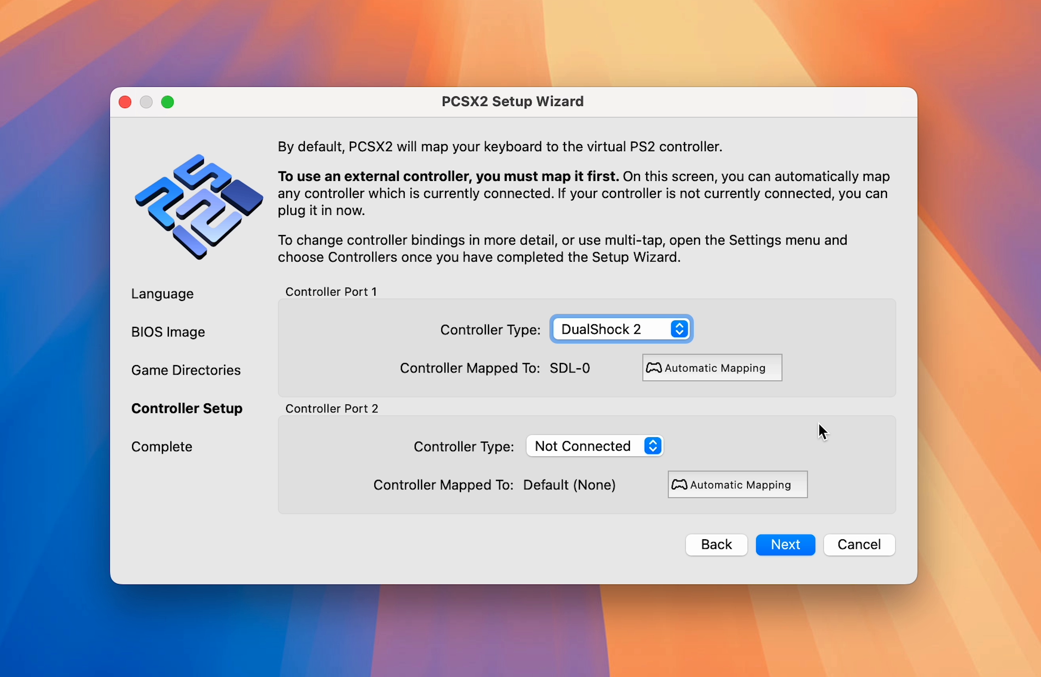
click(786, 545)
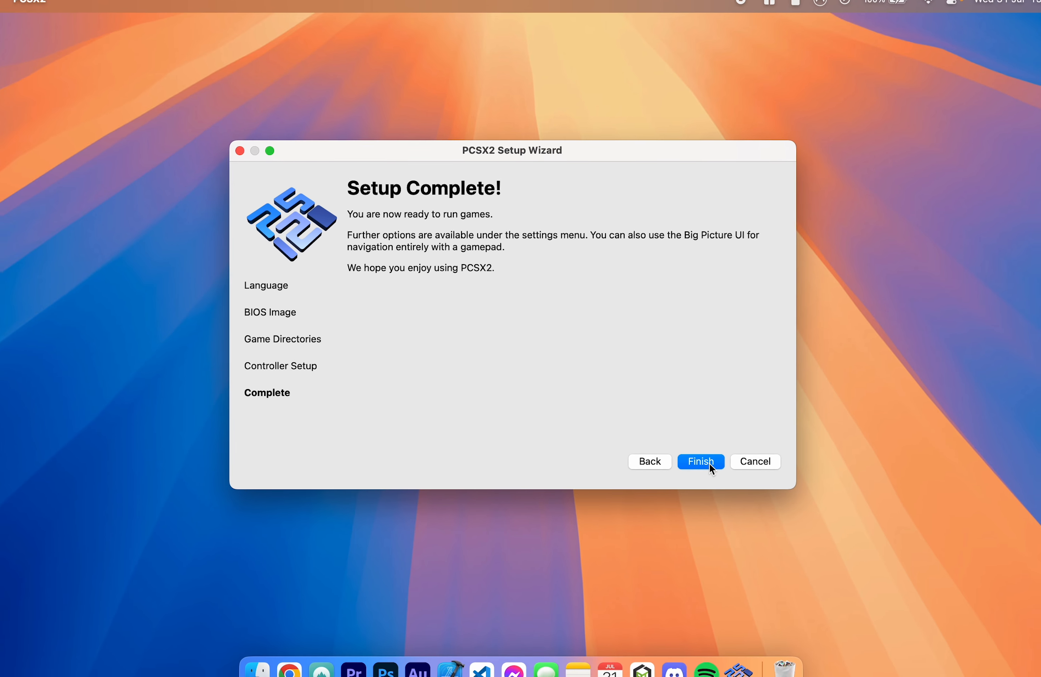
click(699, 453)
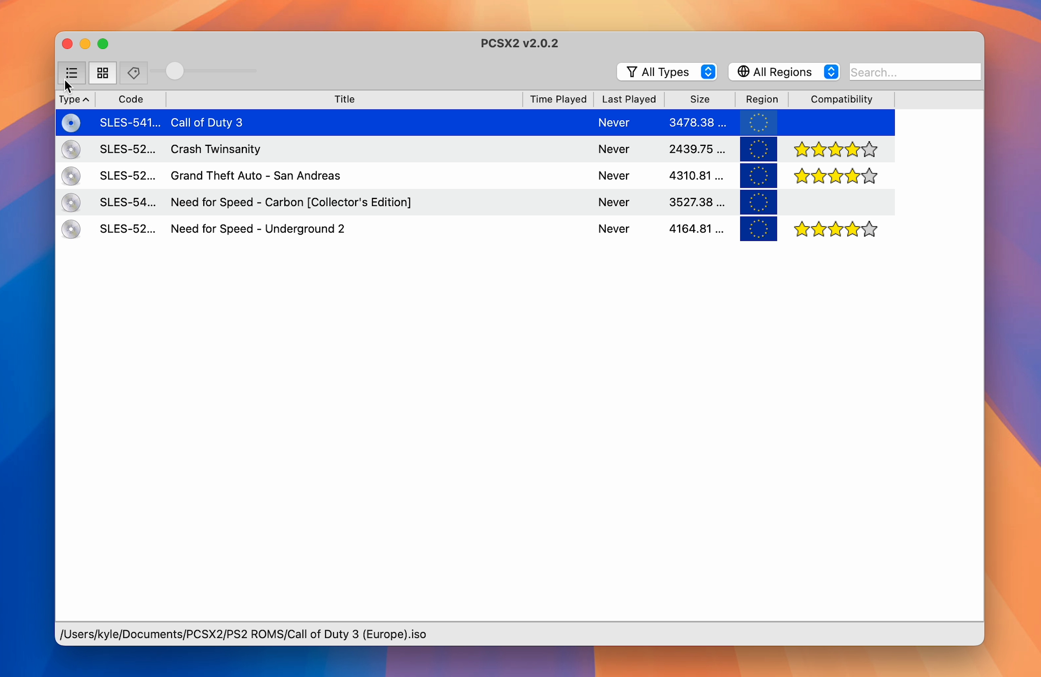
Step: Show the game library as a cover grid and open the Cover Downloader
click(103, 73)
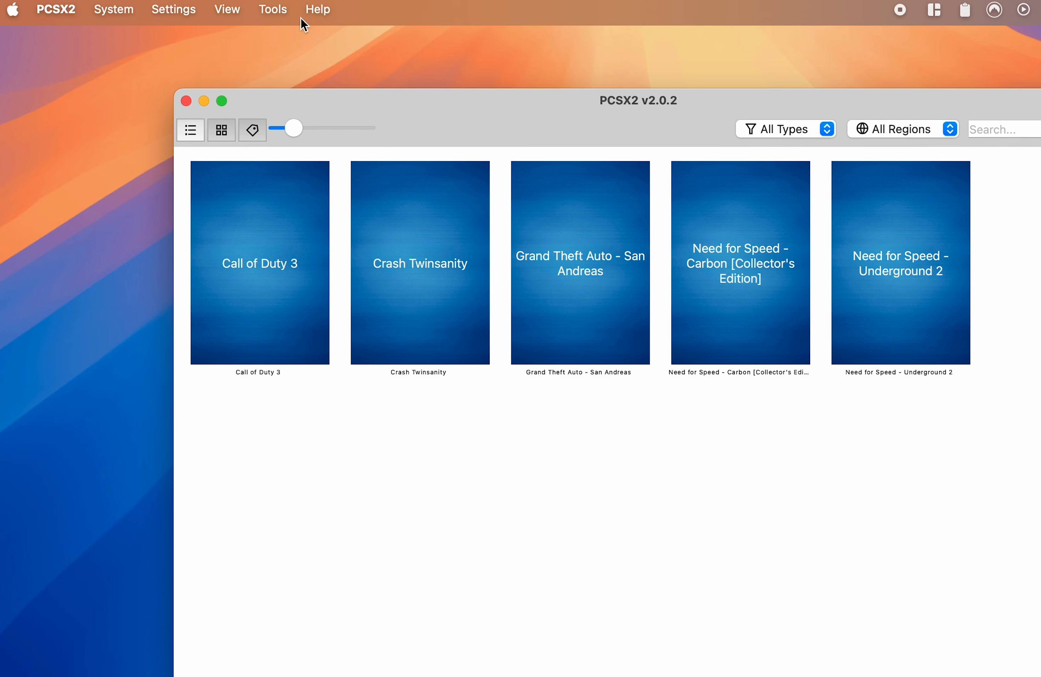
click(289, 19)
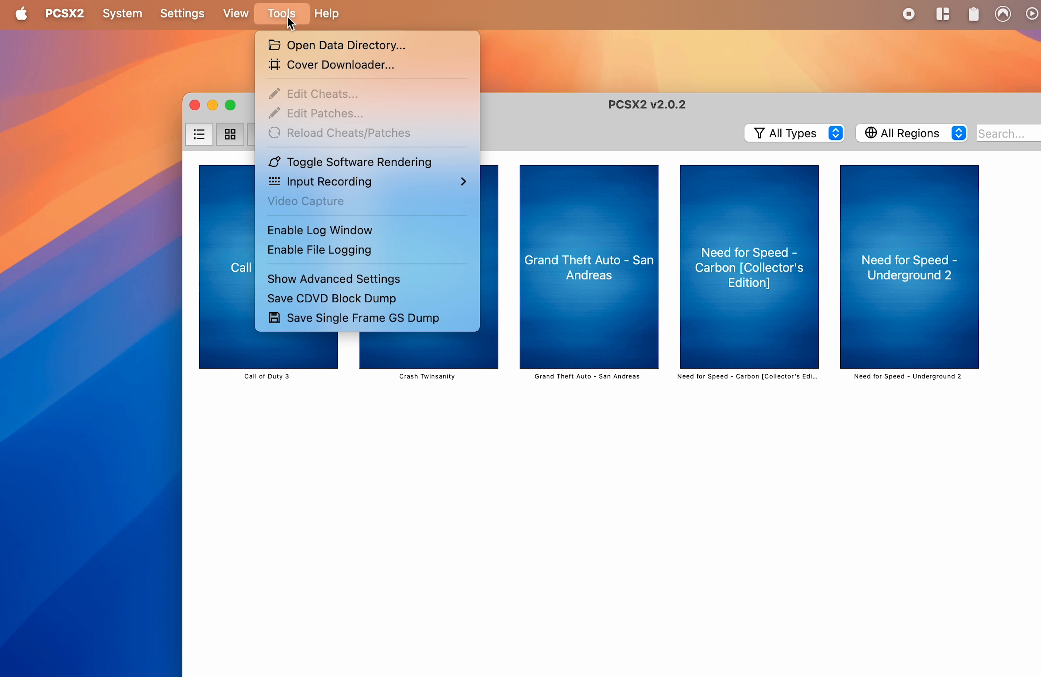
click(299, 68)
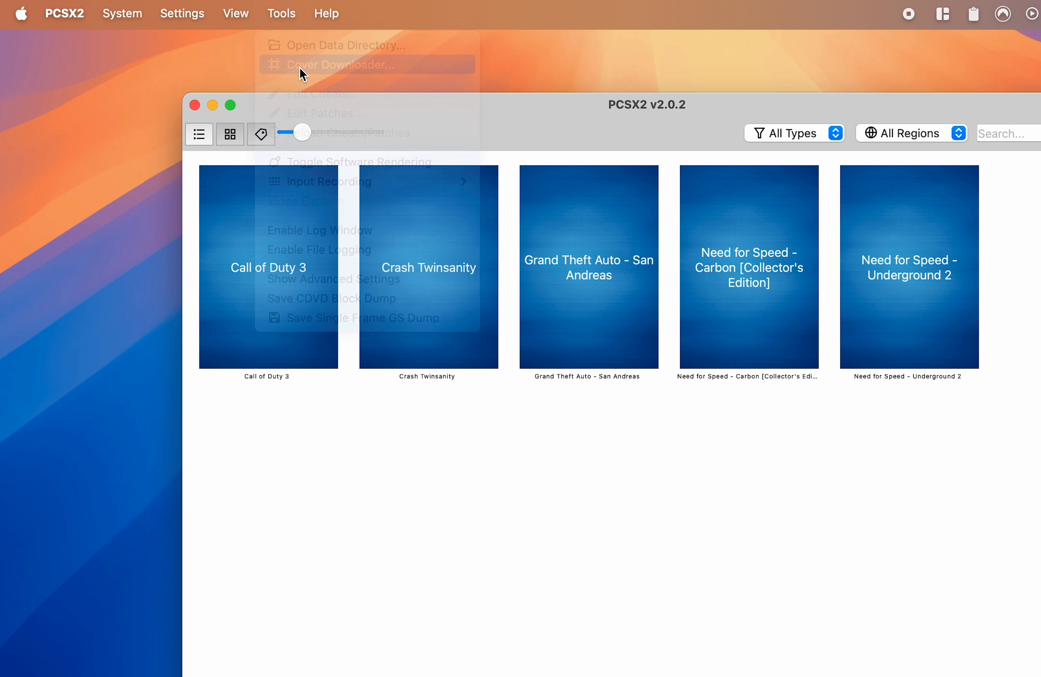
click(394, 368)
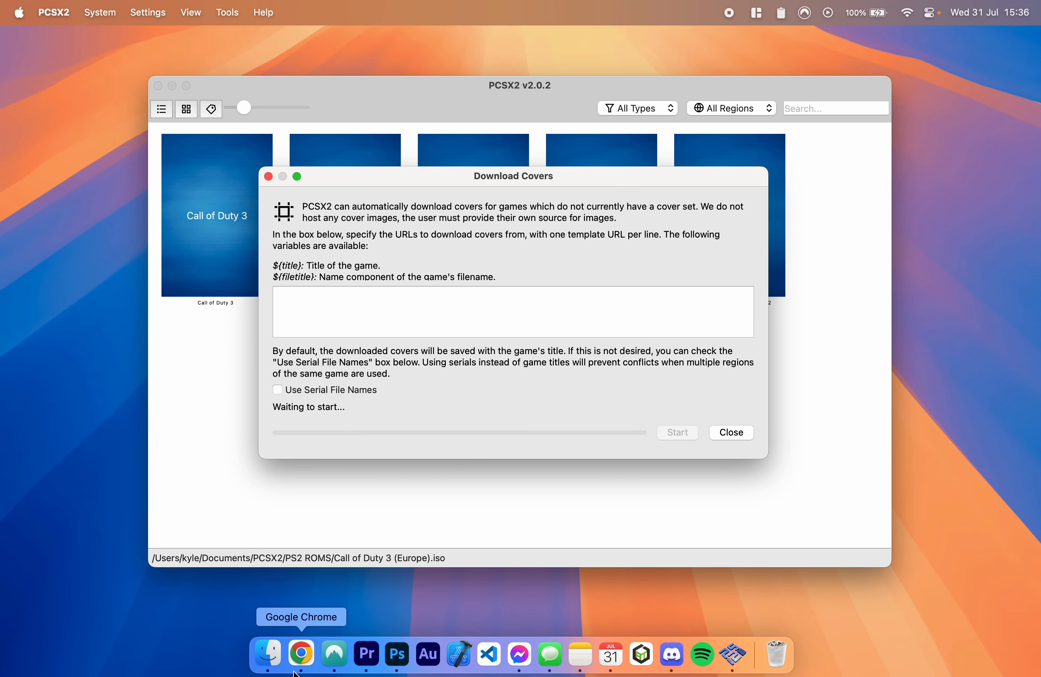
Step: Switch to Chrome's xlenore/ps2-covers GitHub page, copy the default covers URL from the README's PCSX2 setup section, and minimize the browser
right_click(302, 655)
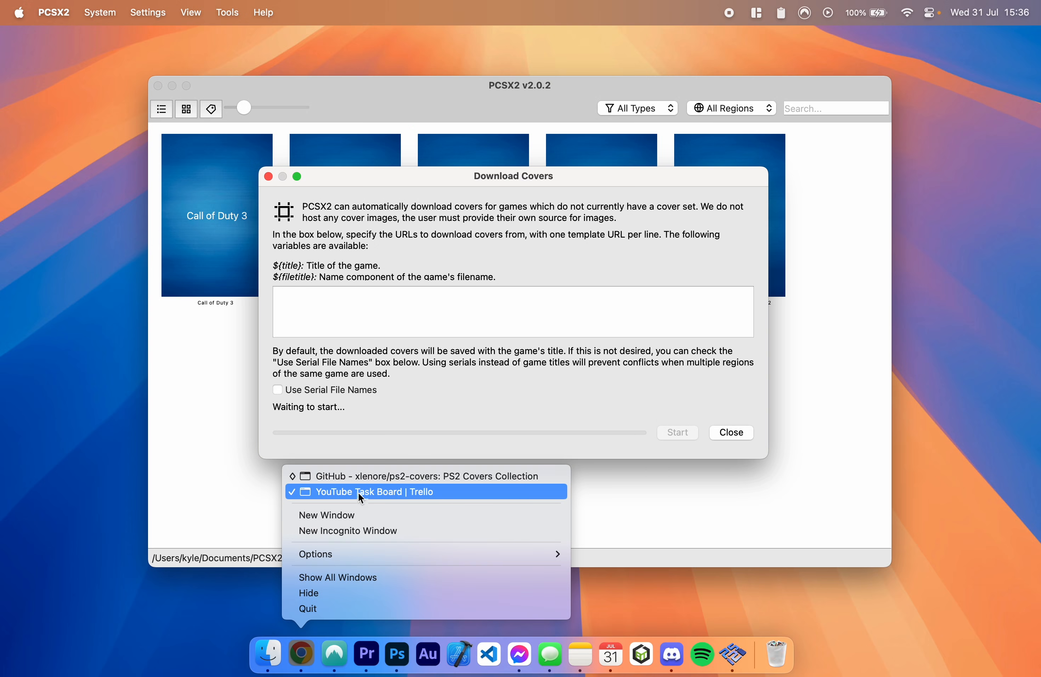
click(369, 479)
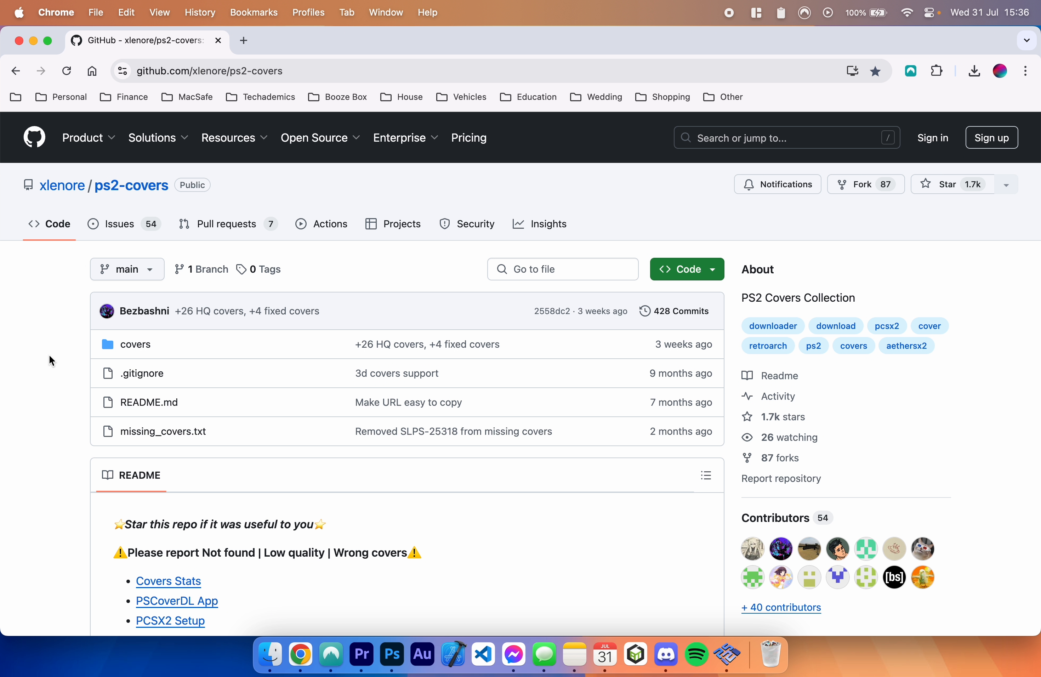
scroll(50, 370, down, 15)
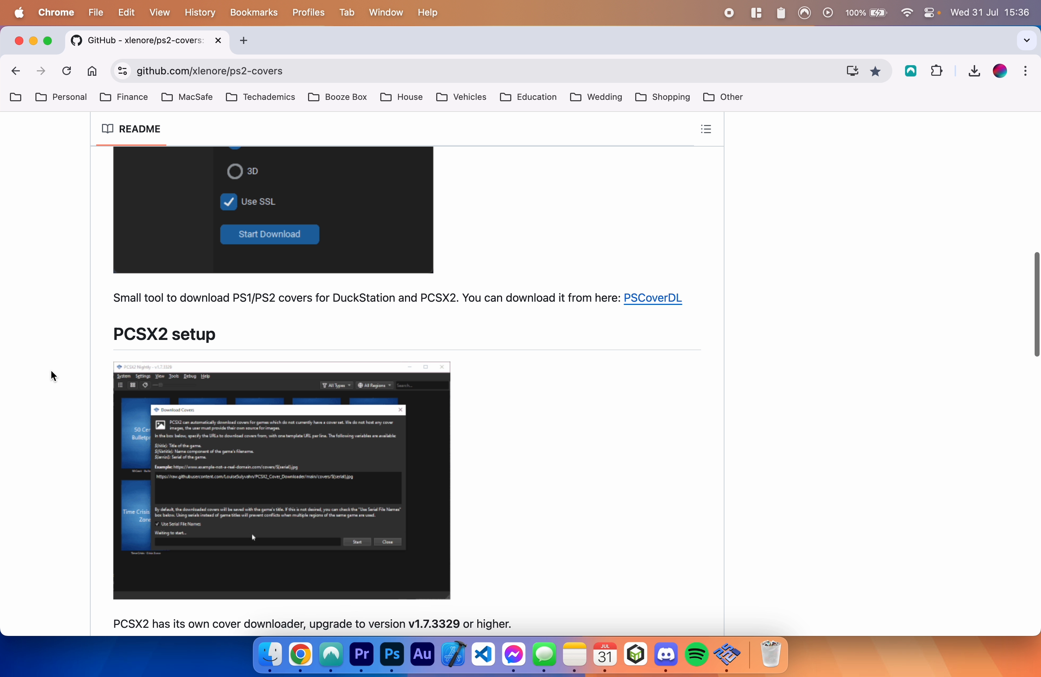
drag(132, 318, 216, 325)
click(40, 323)
scroll(41, 324, down, 8)
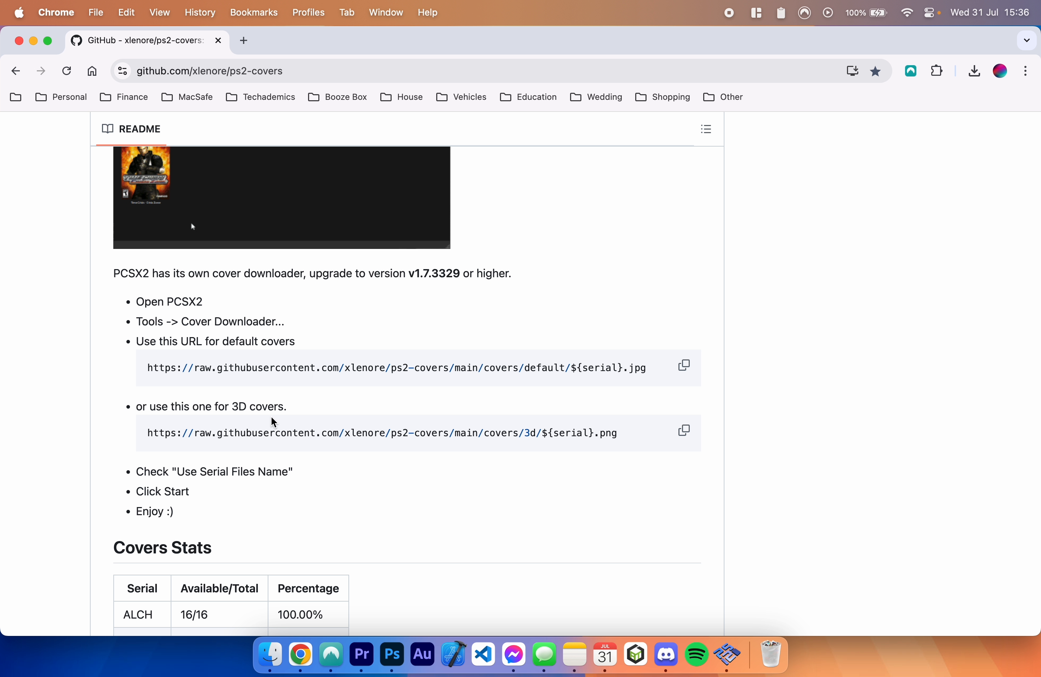
drag(166, 368, 376, 367)
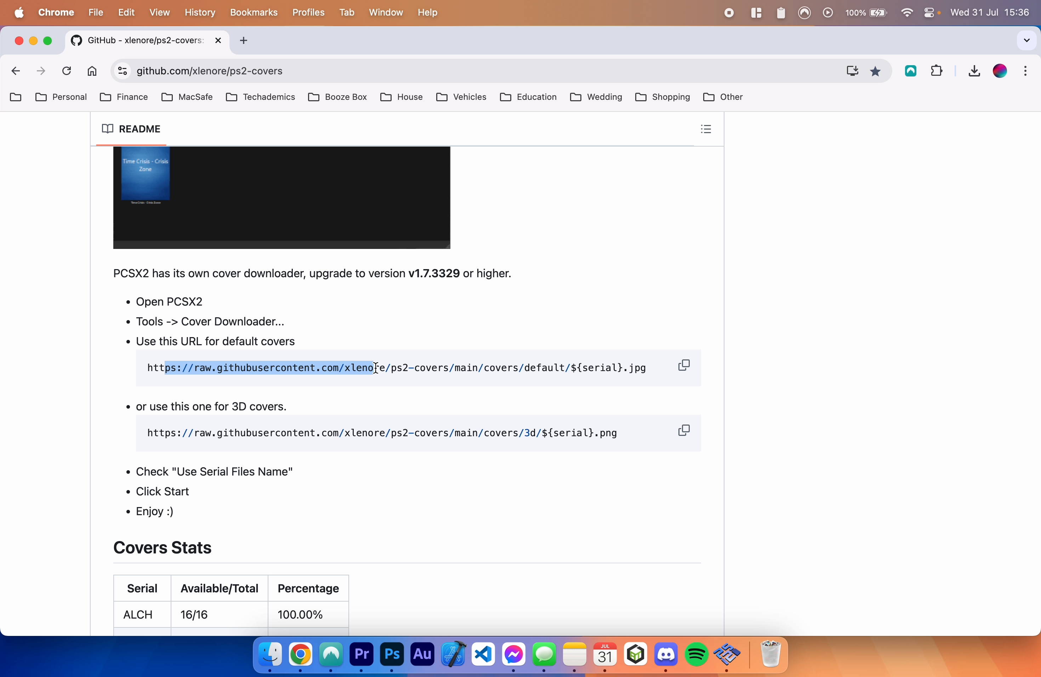
click(403, 313)
drag(171, 432, 377, 443)
click(394, 400)
scroll(394, 400, up, 3)
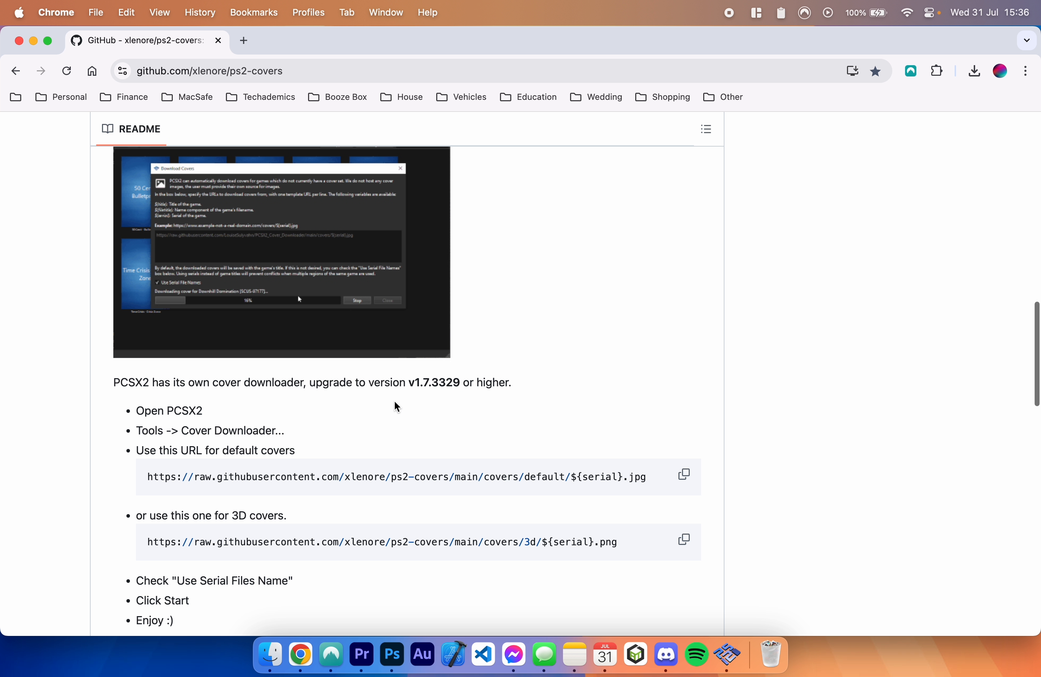
click(685, 476)
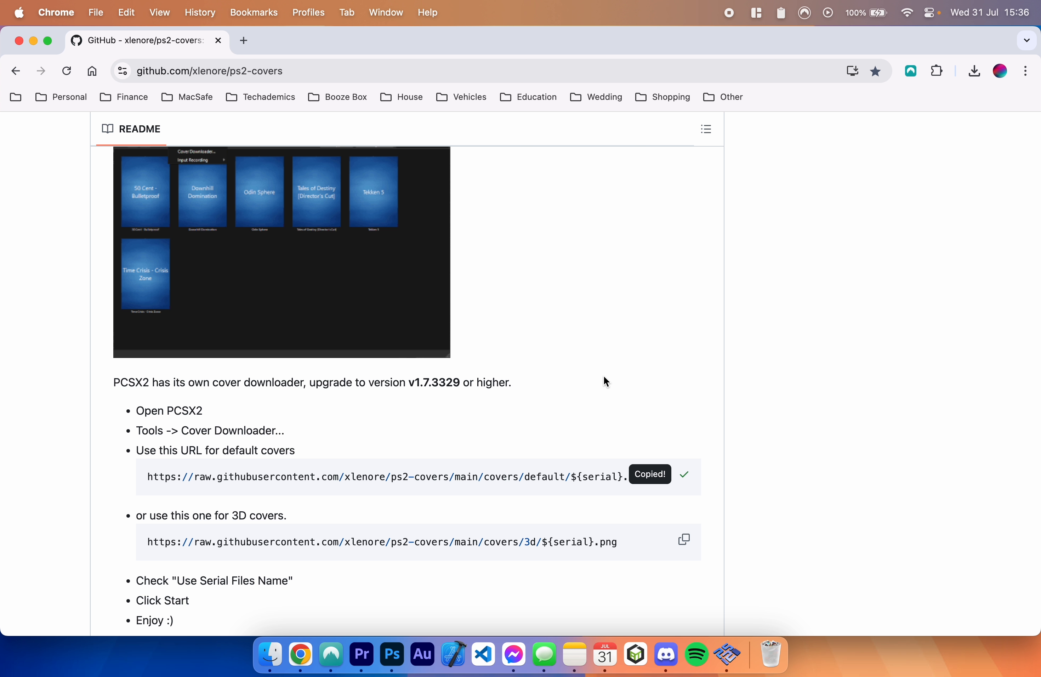
click(33, 40)
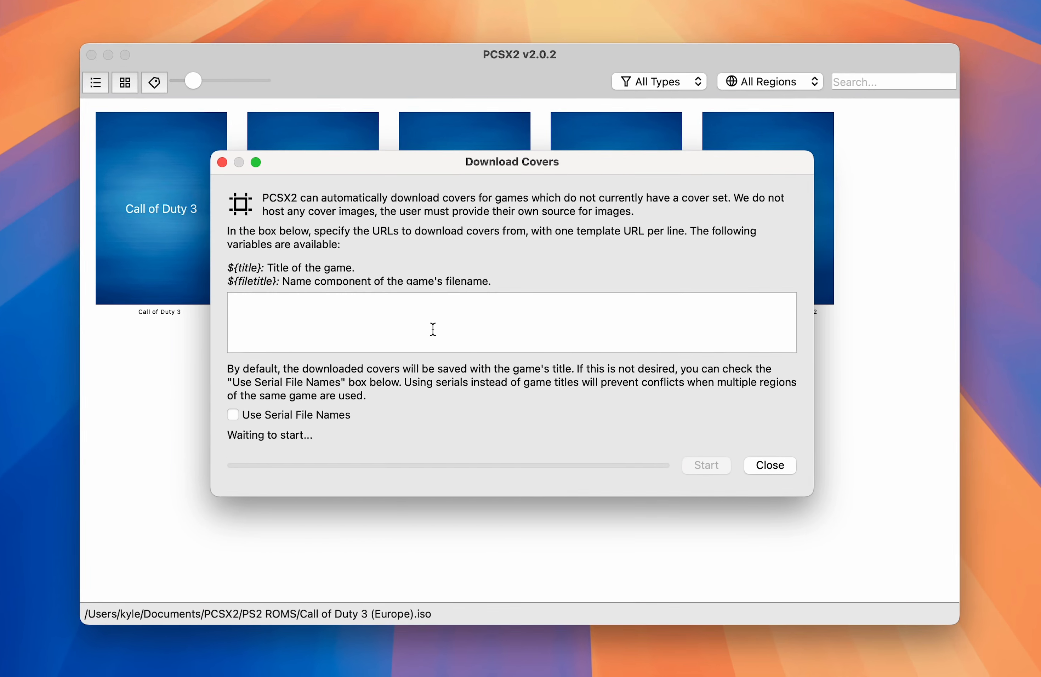
Step: Download the game covers from the copied URL using serial file names, close the downloader, and slightly enlarge the covers in the grid
key(super+v)
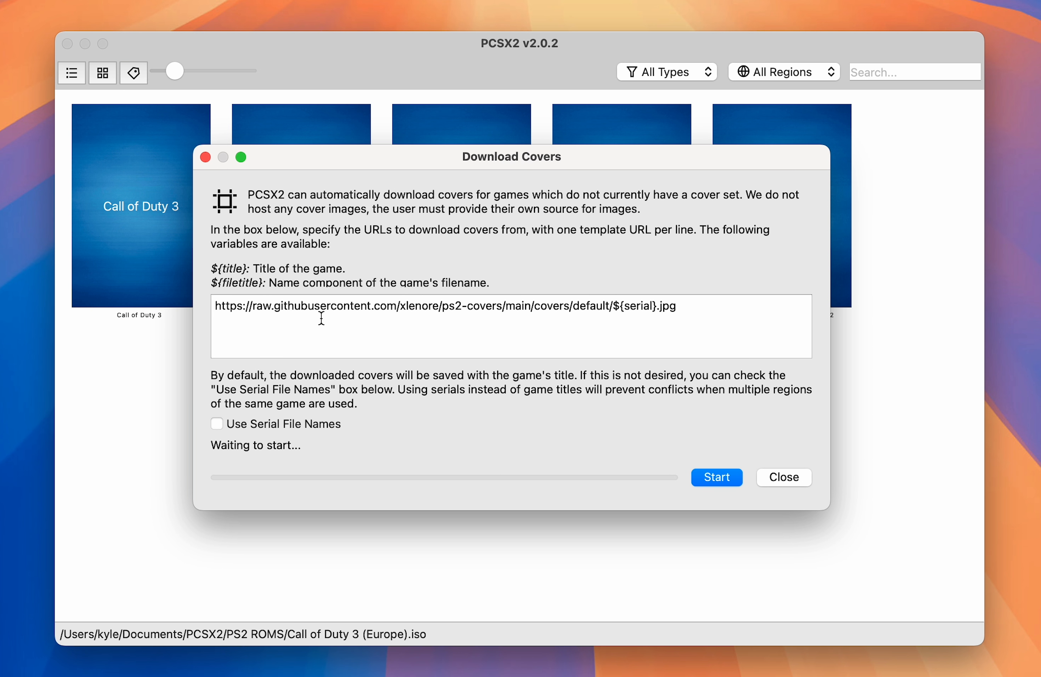
click(257, 426)
click(735, 477)
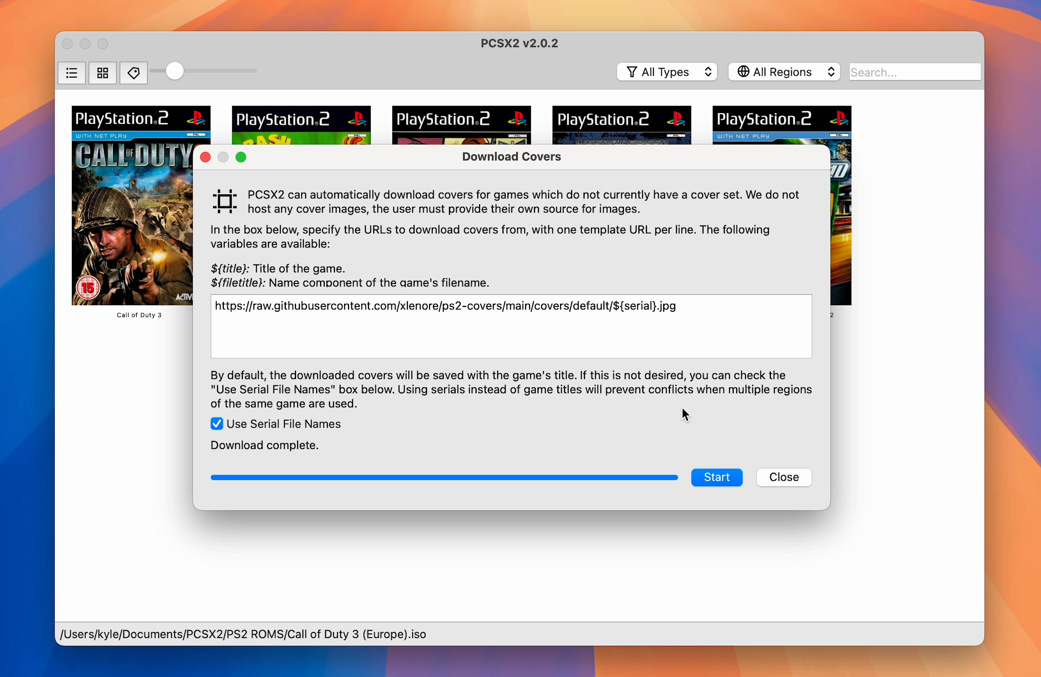
click(784, 478)
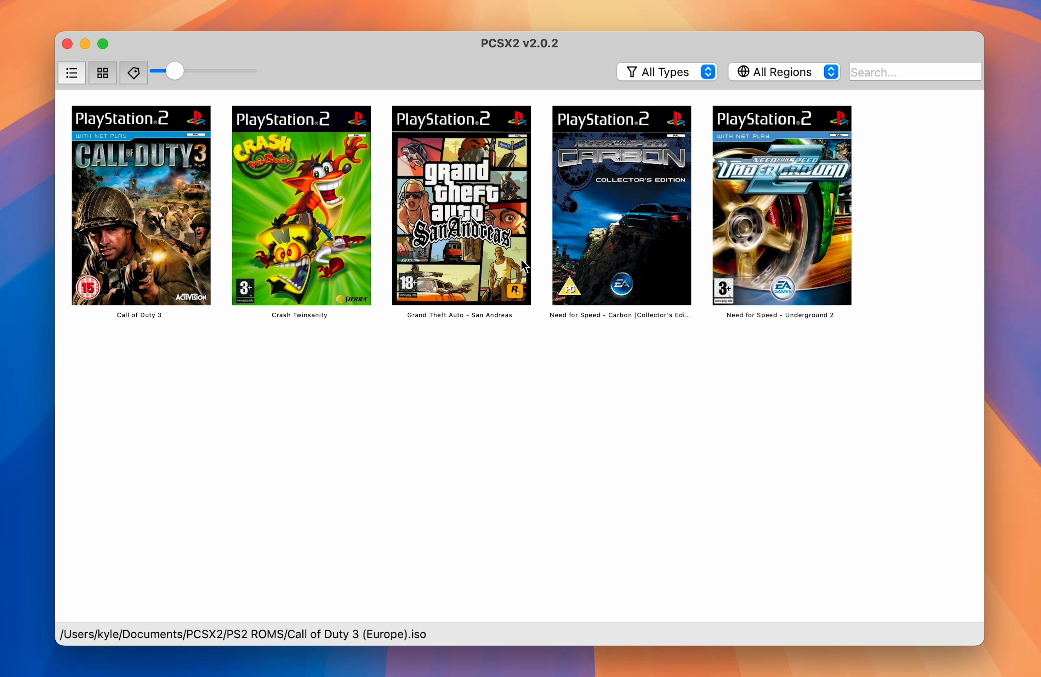
click(176, 71)
mouse_move(176, 72)
mouse_down()
mouse_move(191, 72)
mouse_move(180, 71)
mouse_up()
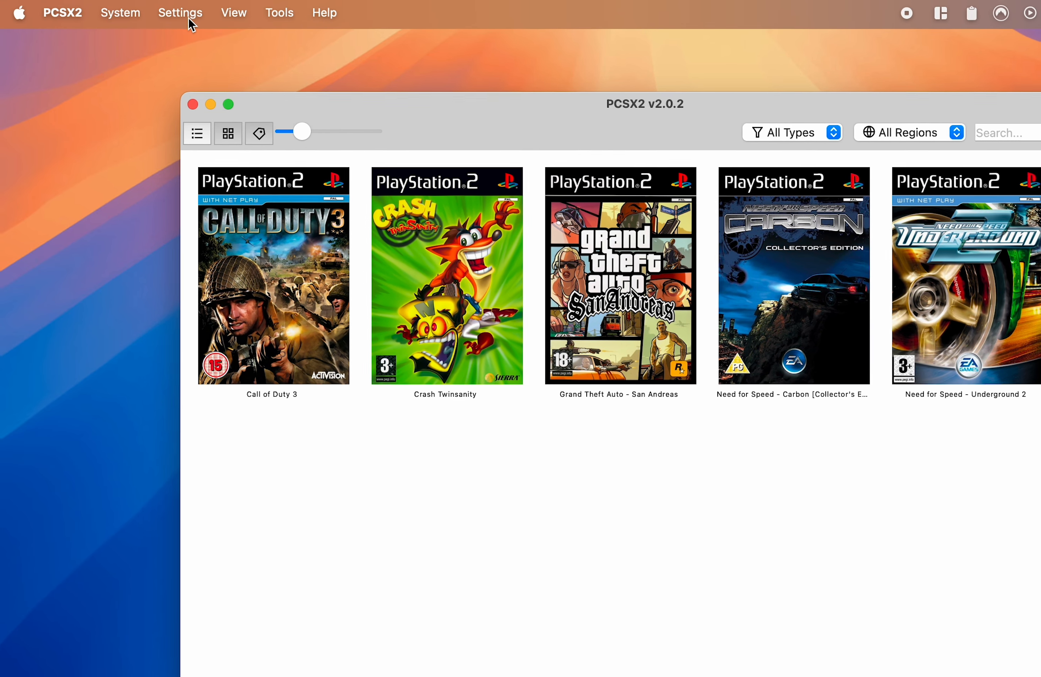
Step: In the Graphics display settings, set Aspect Ratio and FMV Aspect Ratio to Widescreen (16:9) and enable Apply Widescreen Patches
click(192, 19)
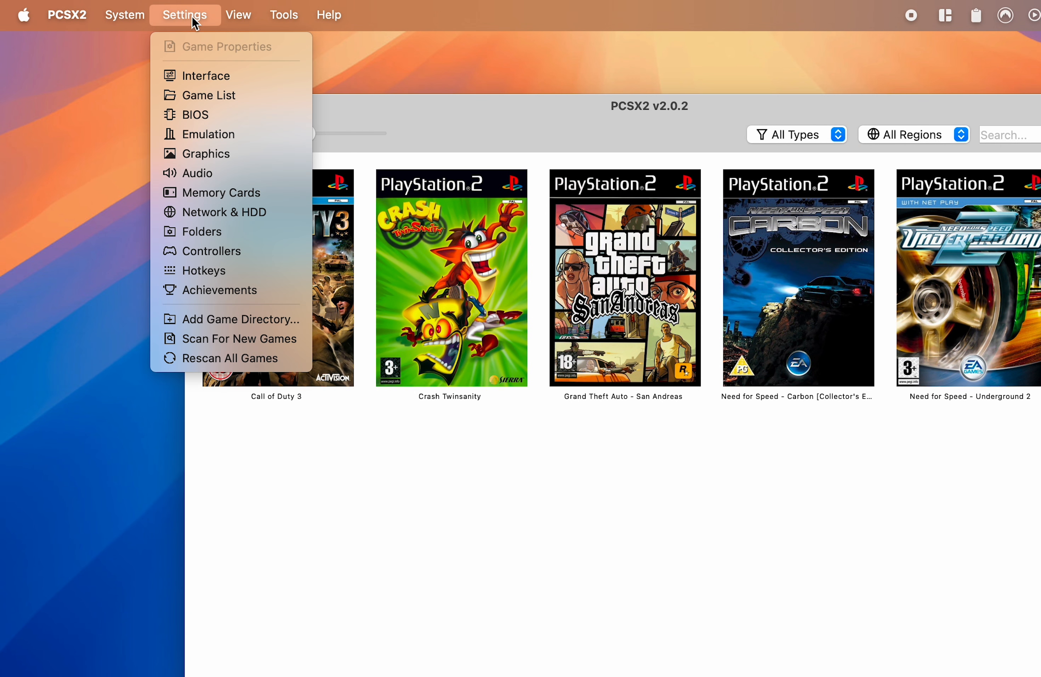
click(200, 77)
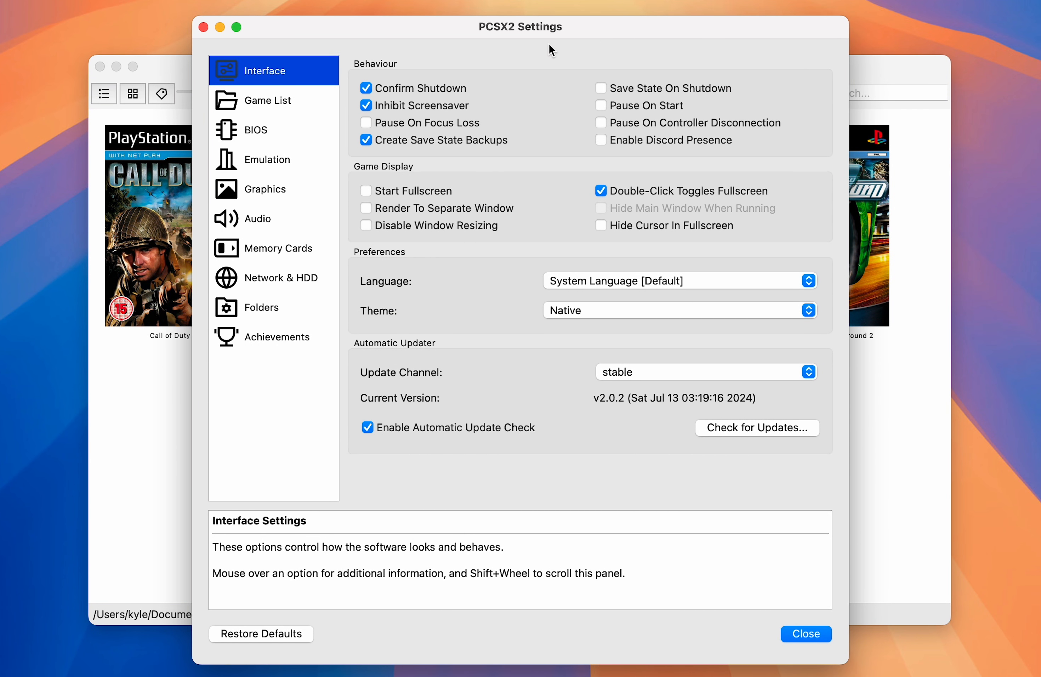
click(256, 196)
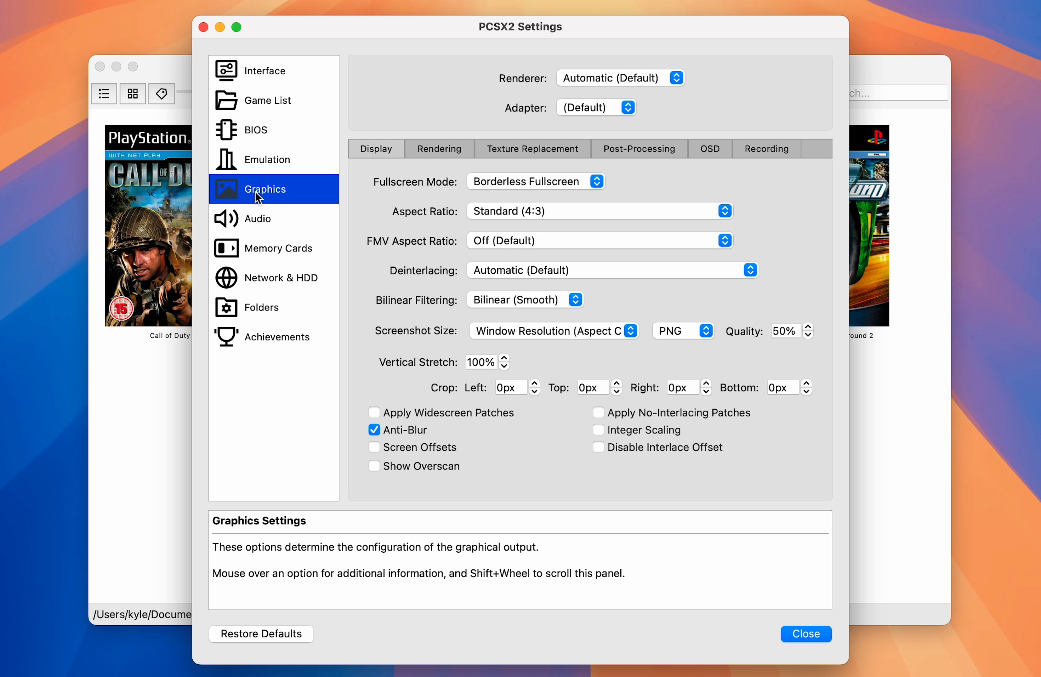
click(500, 212)
click(508, 225)
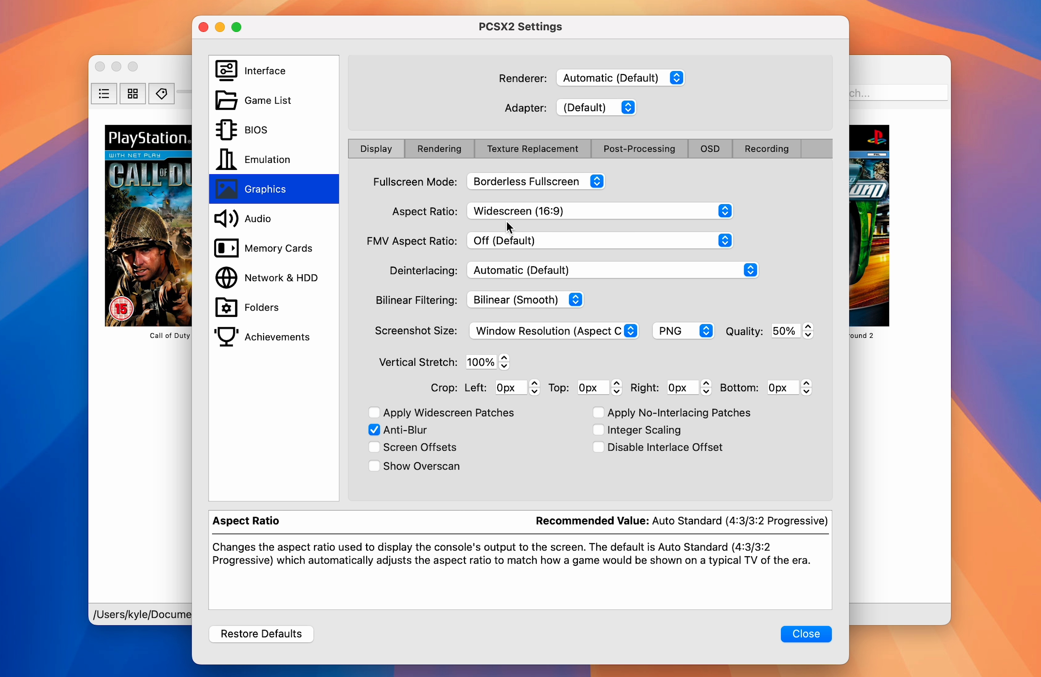
click(500, 241)
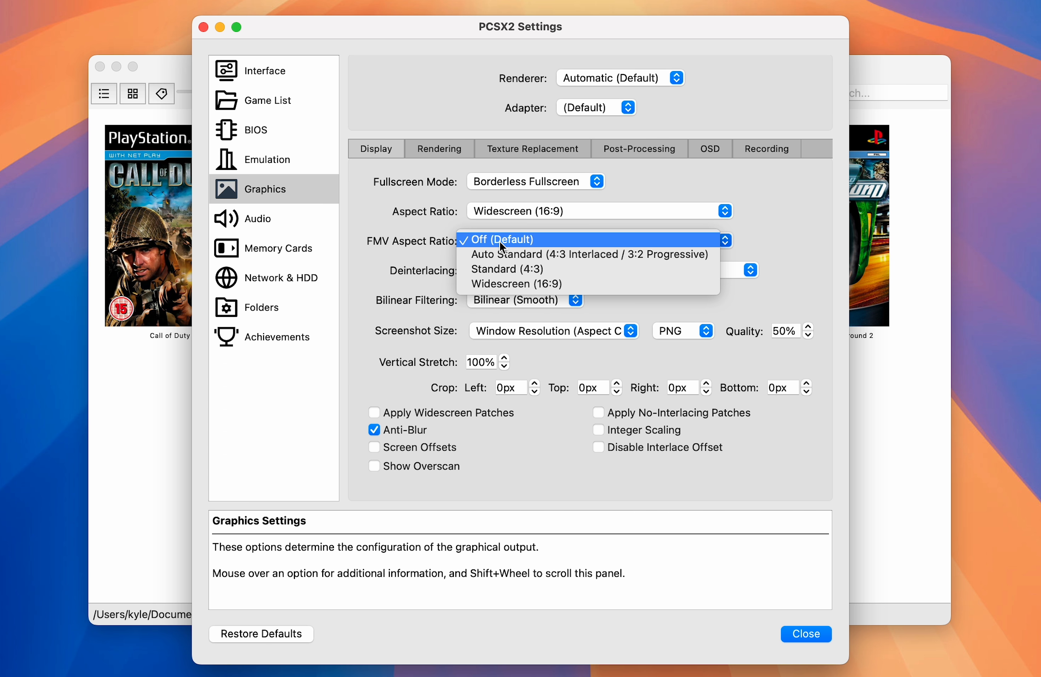
click(507, 279)
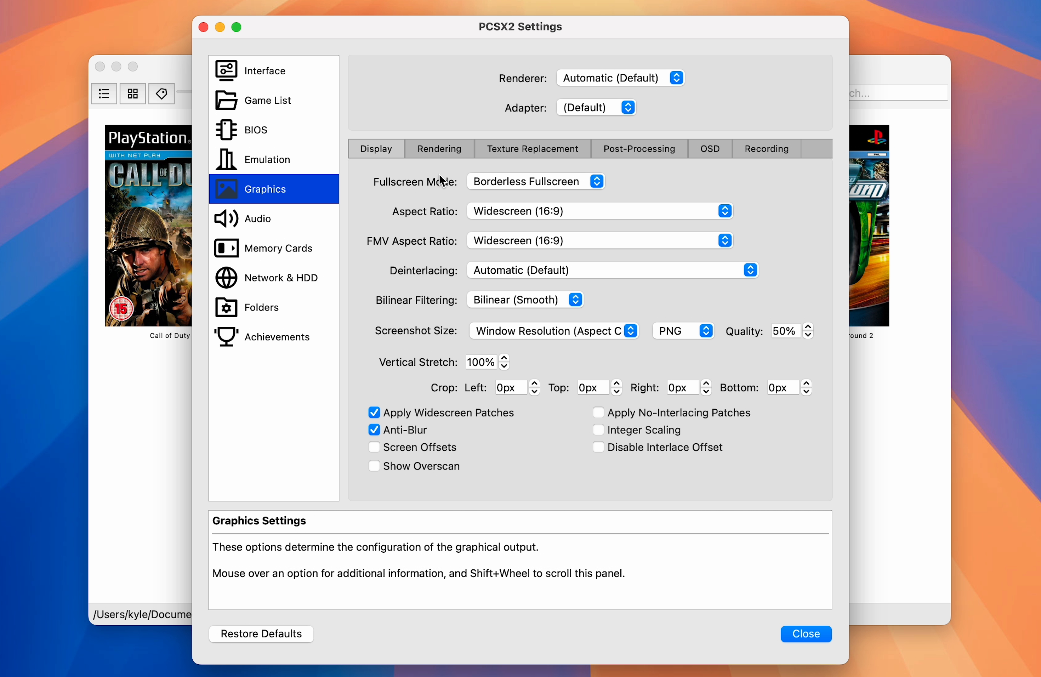
Step: Set the internal rendering resolution to 3x Native (~1080px/FHD)
click(435, 148)
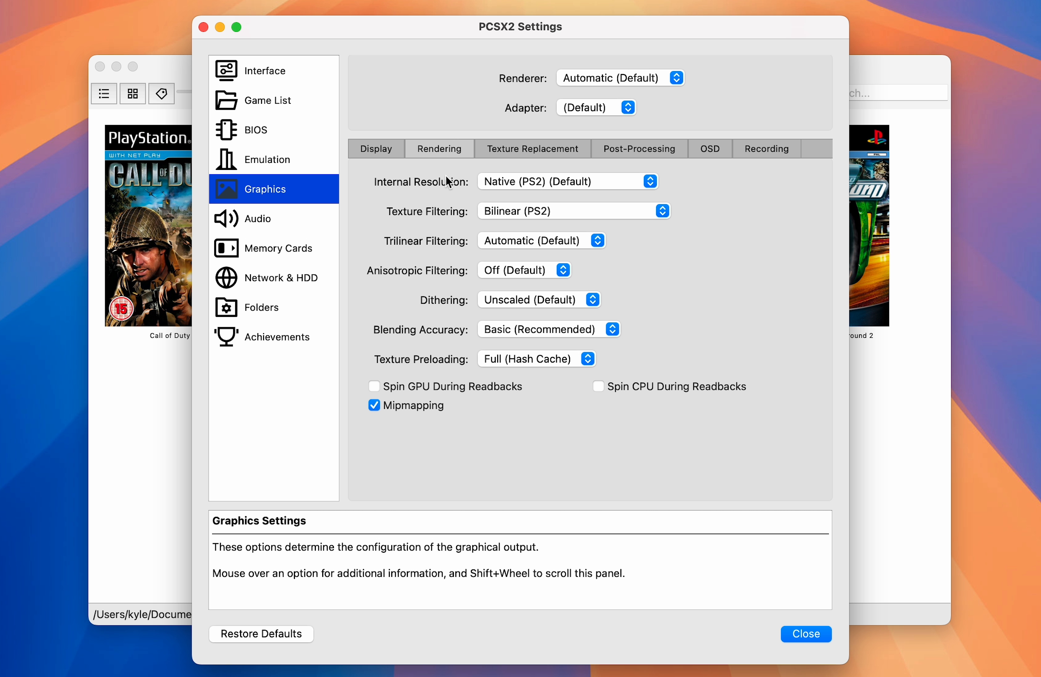
click(594, 182)
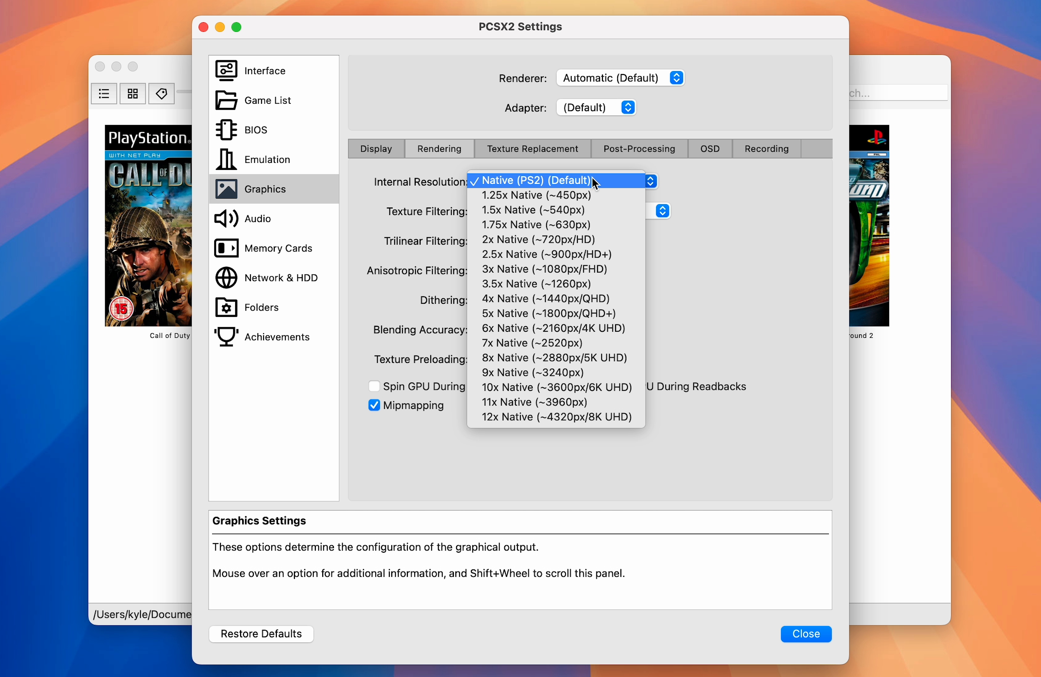
click(528, 269)
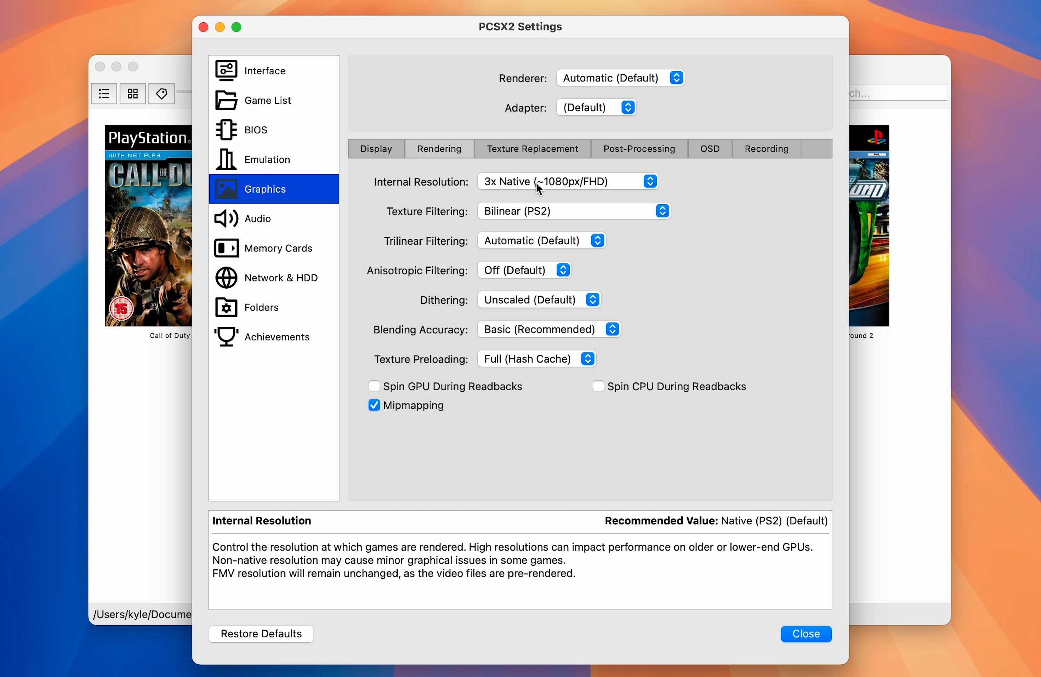
click(606, 184)
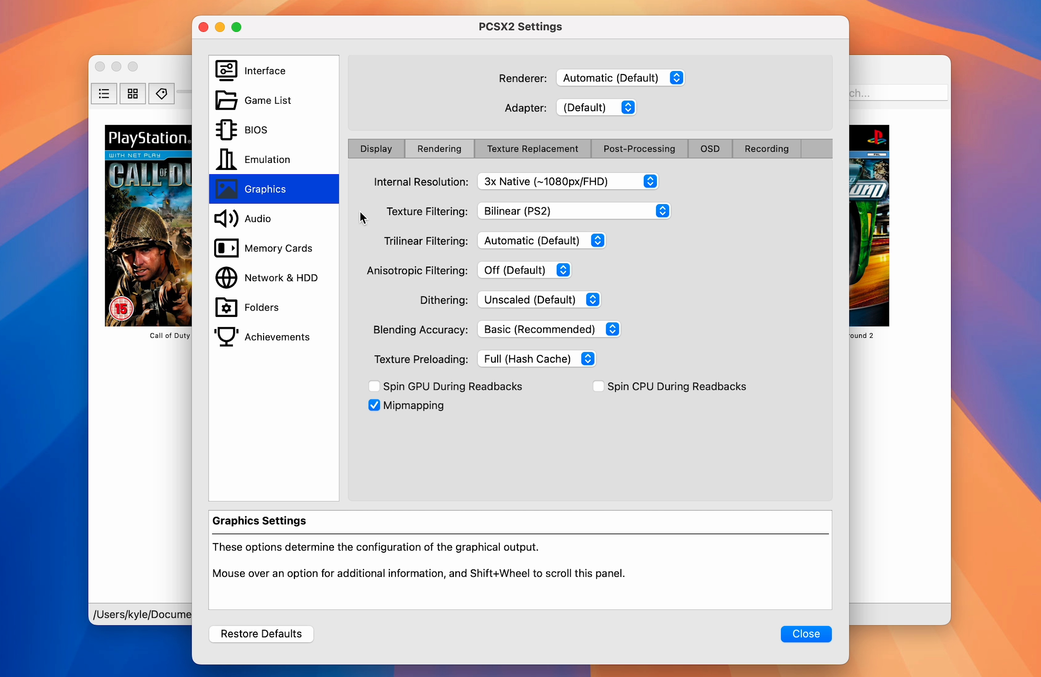
Step: Create an 8 MB [Most Compatible] memory card named Primary in the Memory Cards settings
click(273, 251)
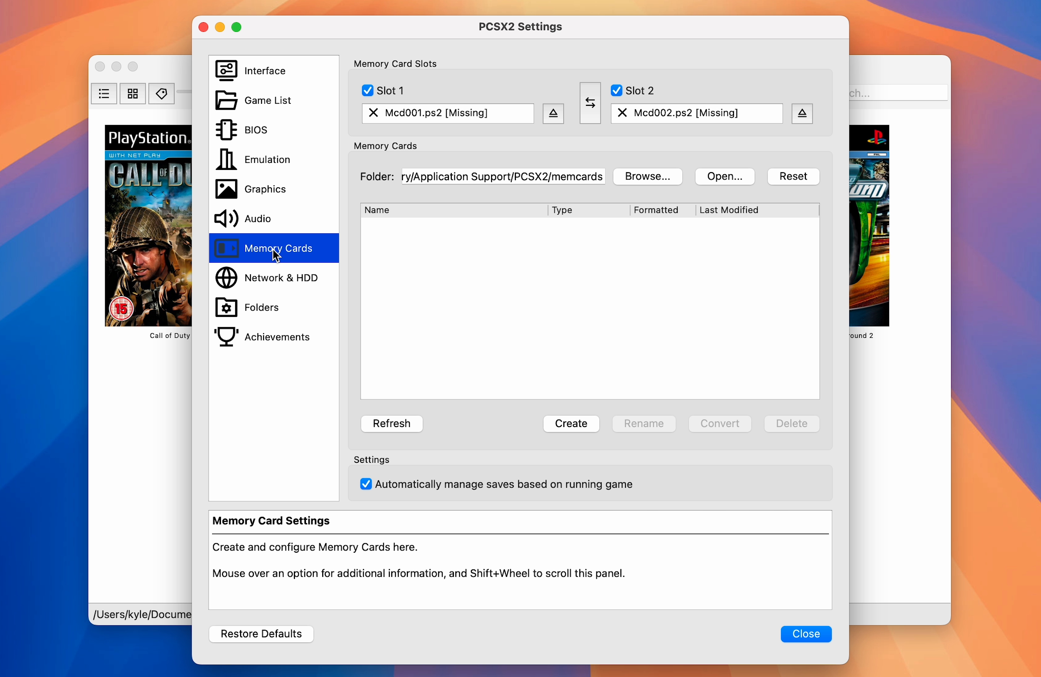
click(564, 423)
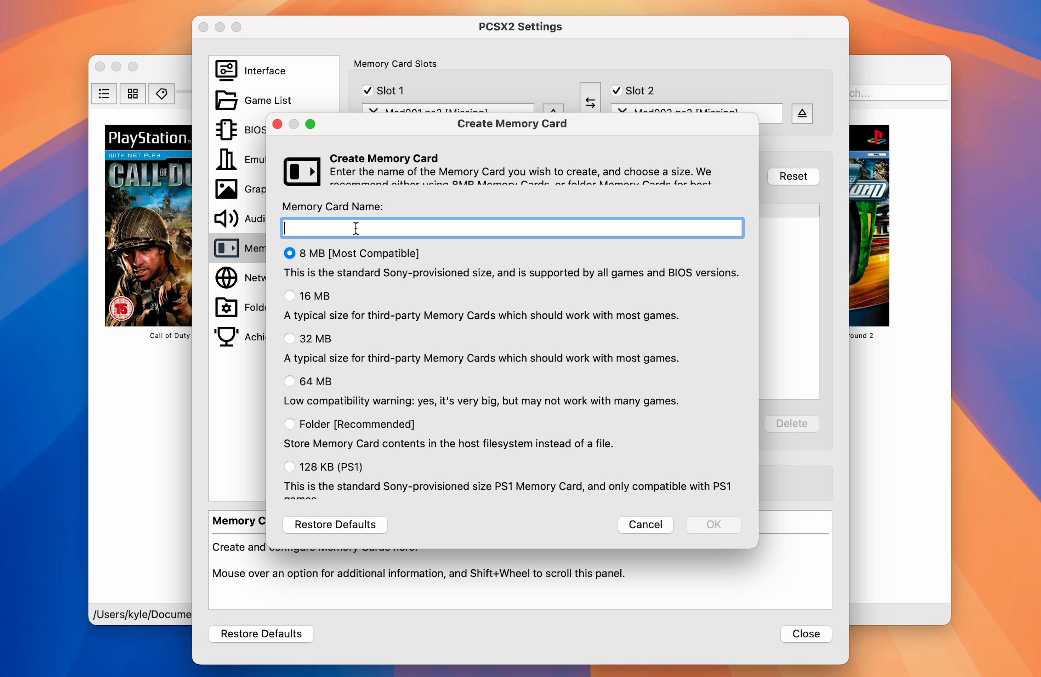
text(Primary)
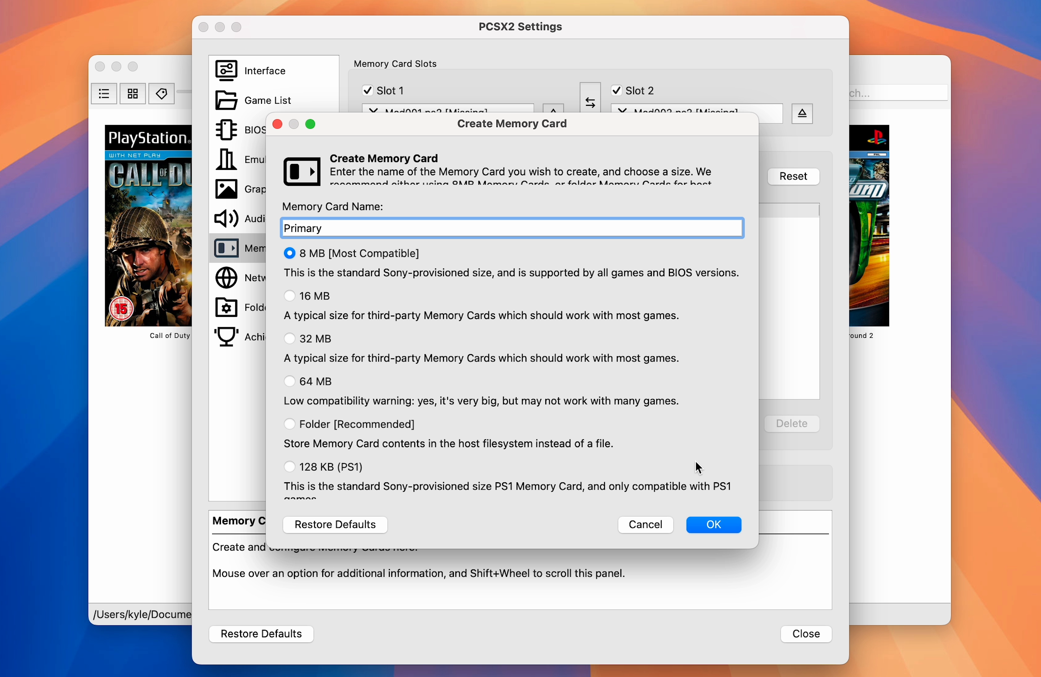
click(706, 527)
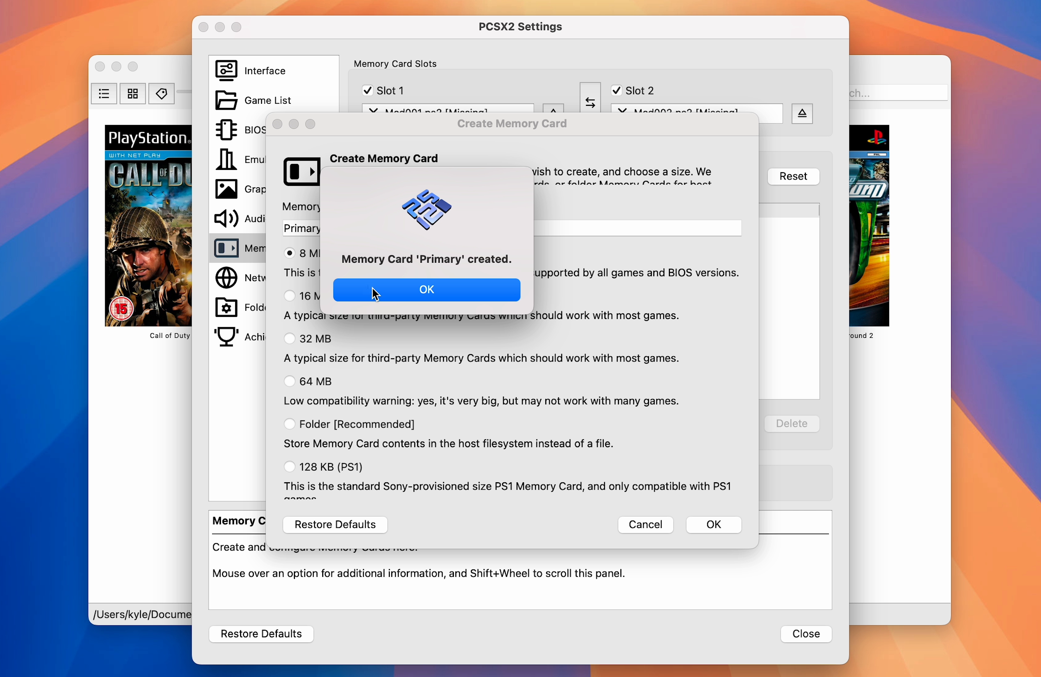
click(375, 290)
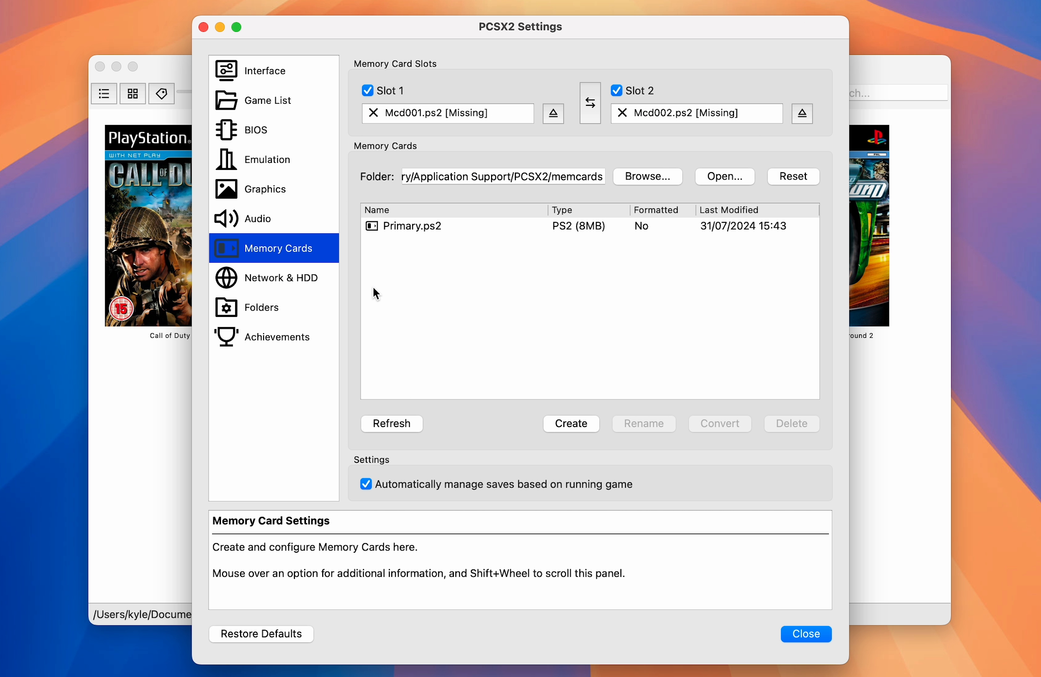
Step: Assign the Primary.ps2 memory card to Slot 1
click(478, 230)
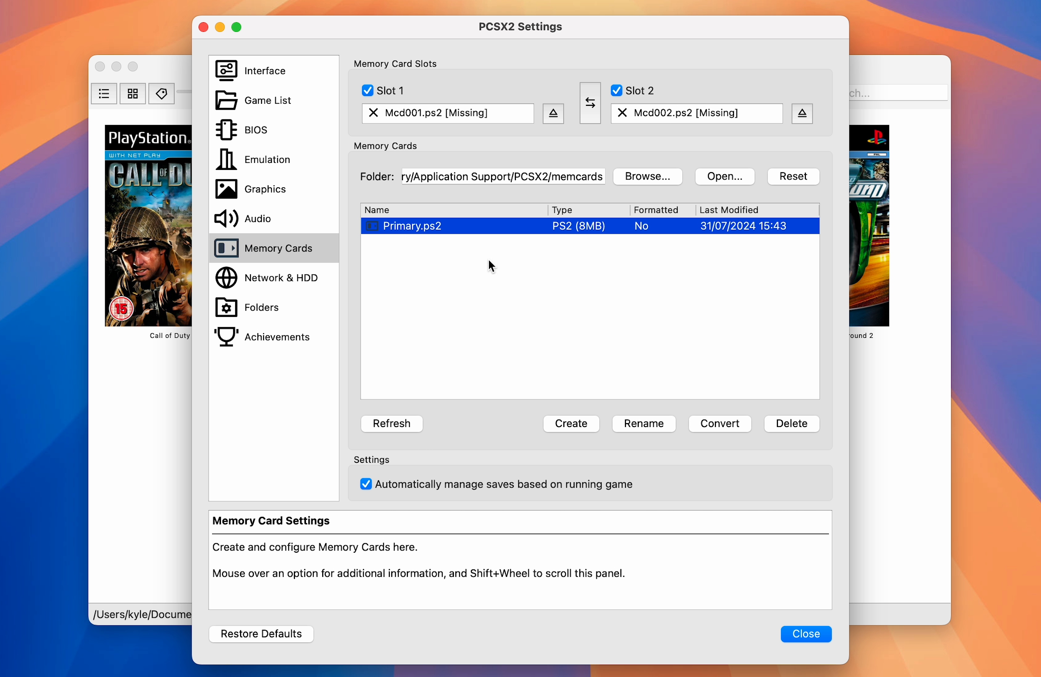
right_click(478, 232)
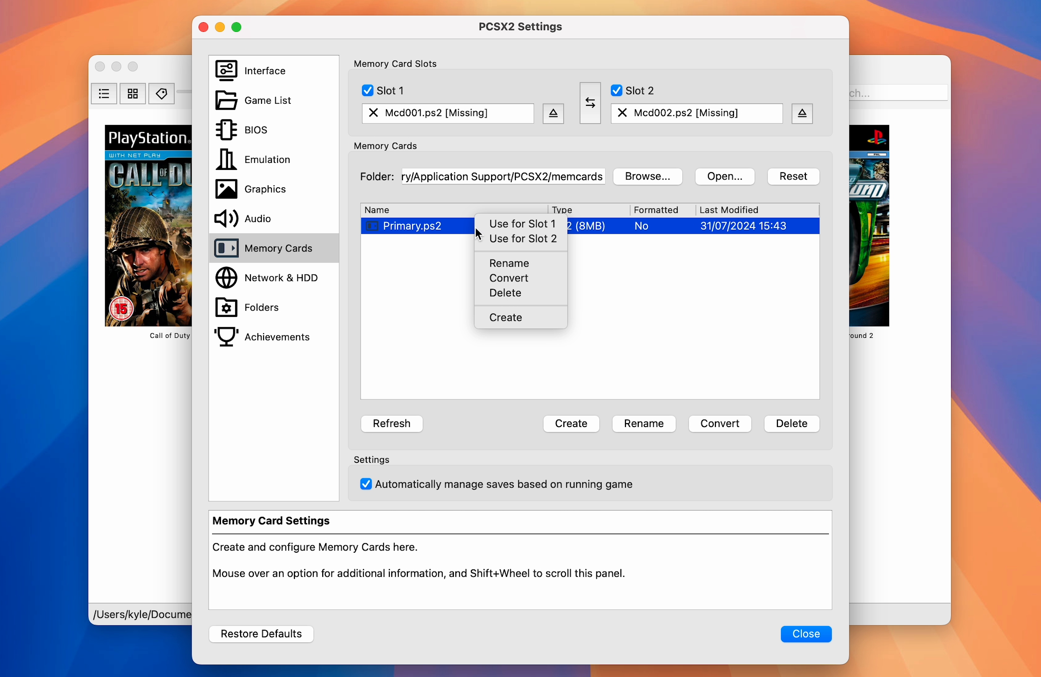
click(511, 222)
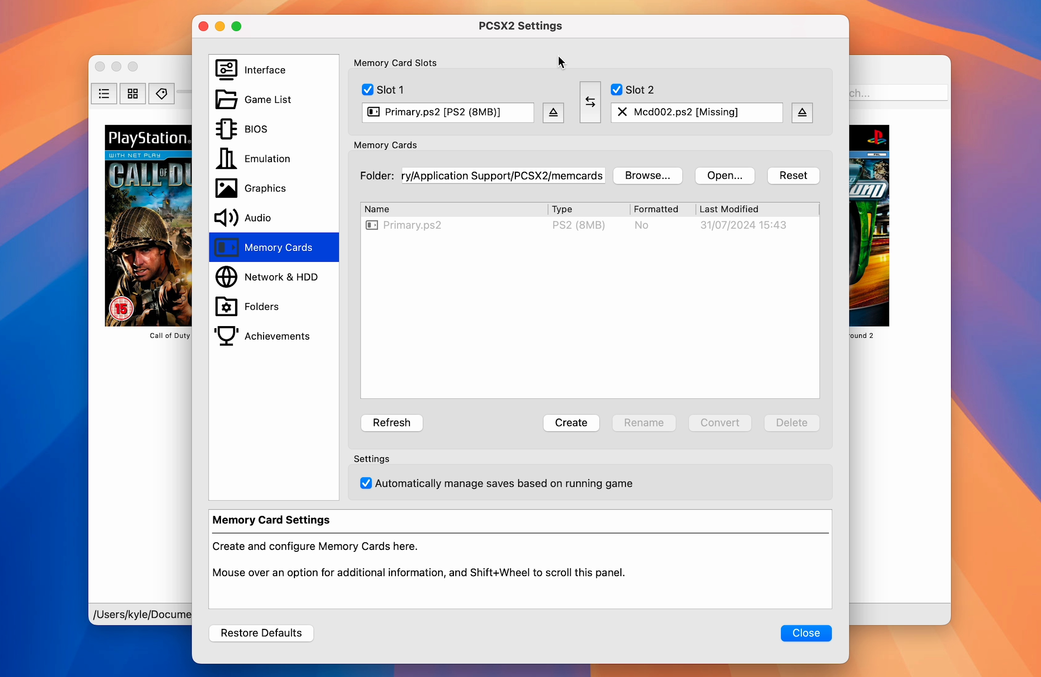
Step: Enable achievements in the Achievements settings, and switch to Chrome to open the sign-up page on retroachievements.org
click(256, 337)
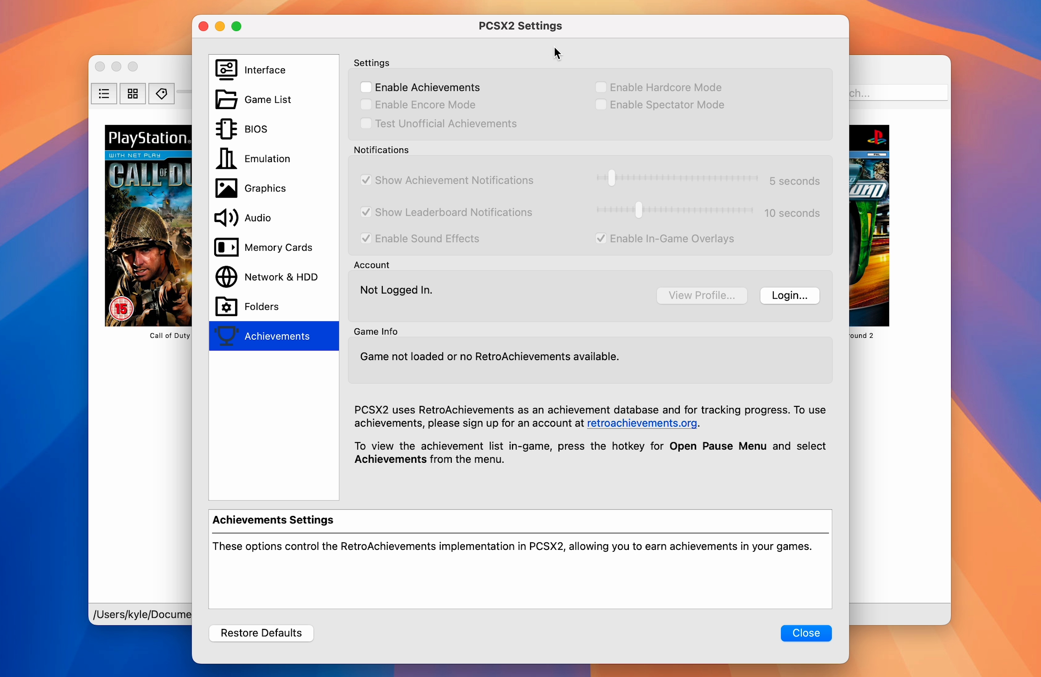
click(419, 87)
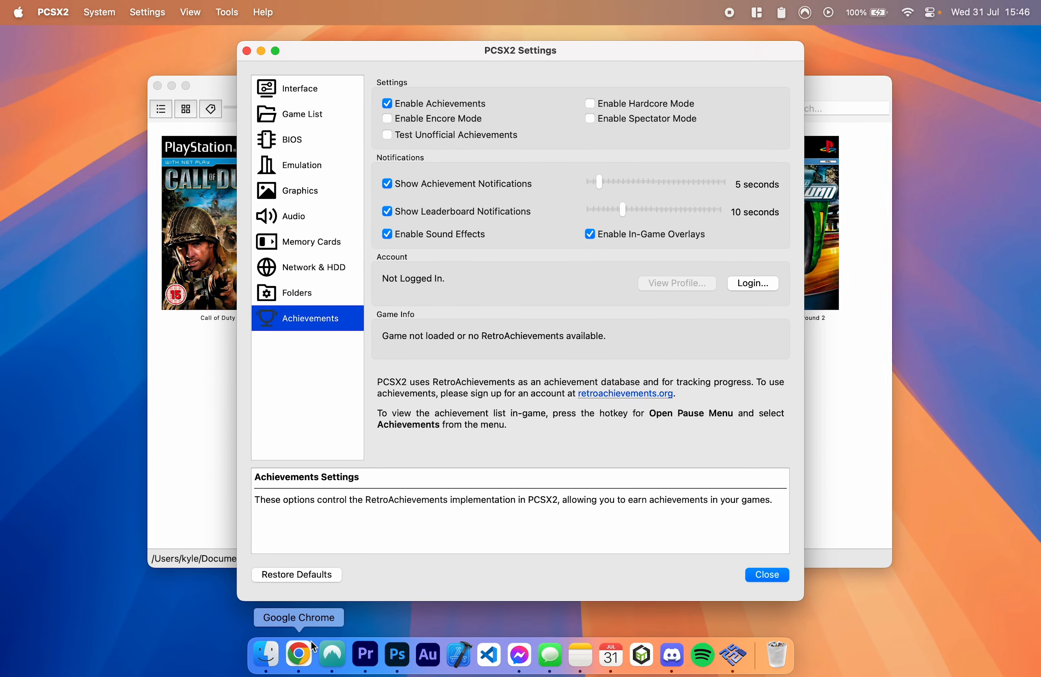
right_click(311, 640)
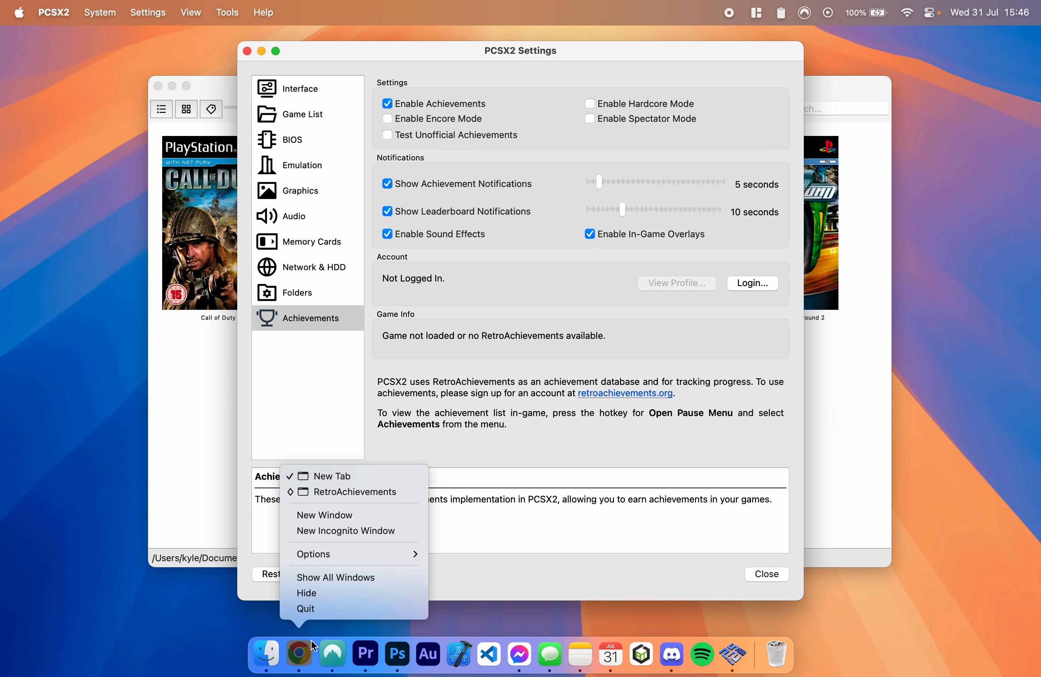
click(360, 493)
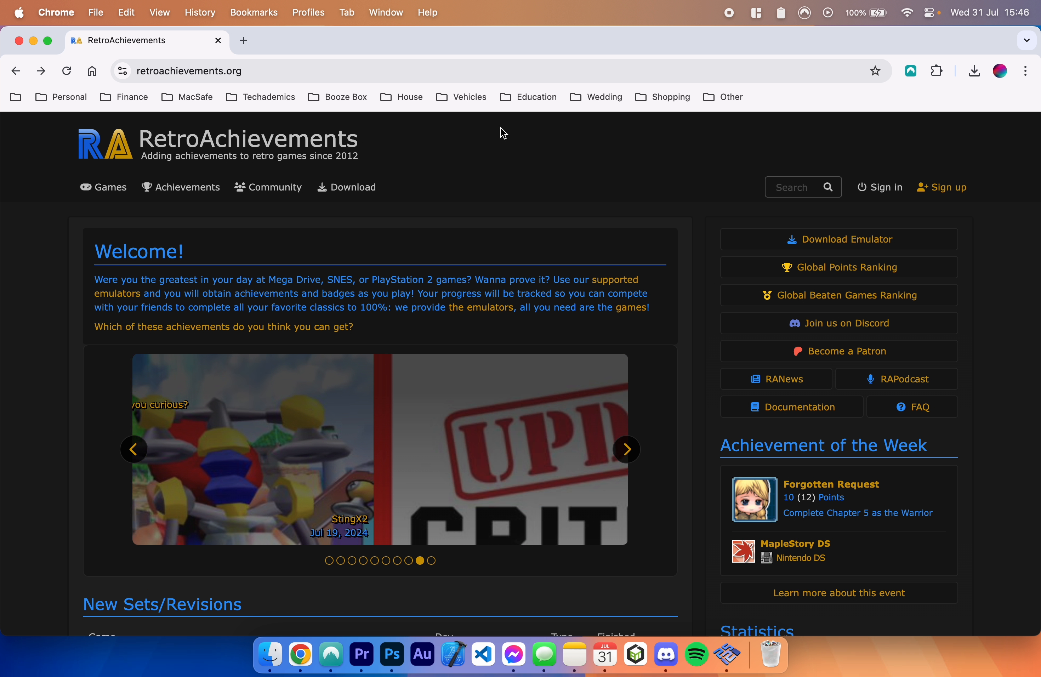
click(942, 187)
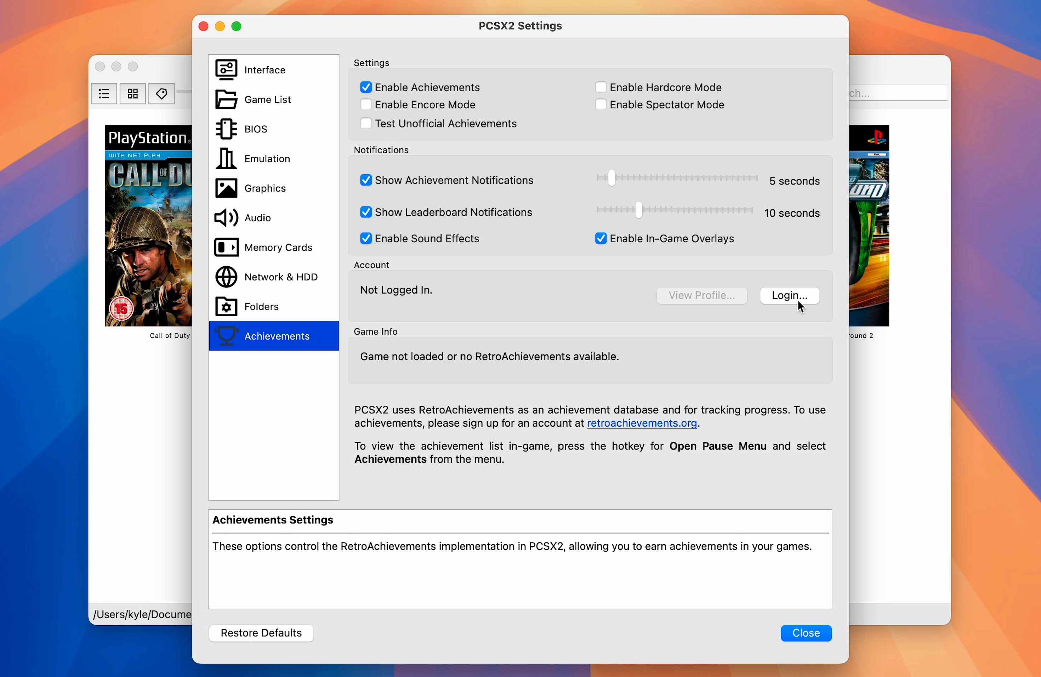
Step: Log in to RetroAchievements with the account's username and password, decline hardcore mode, and close the settings
click(797, 299)
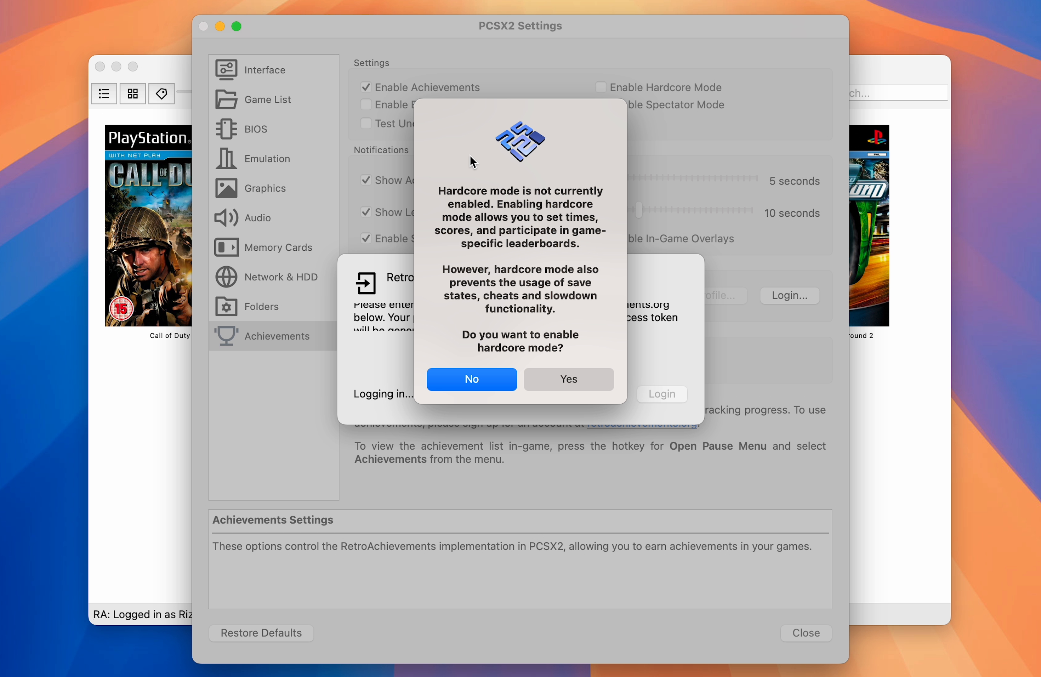
click(472, 381)
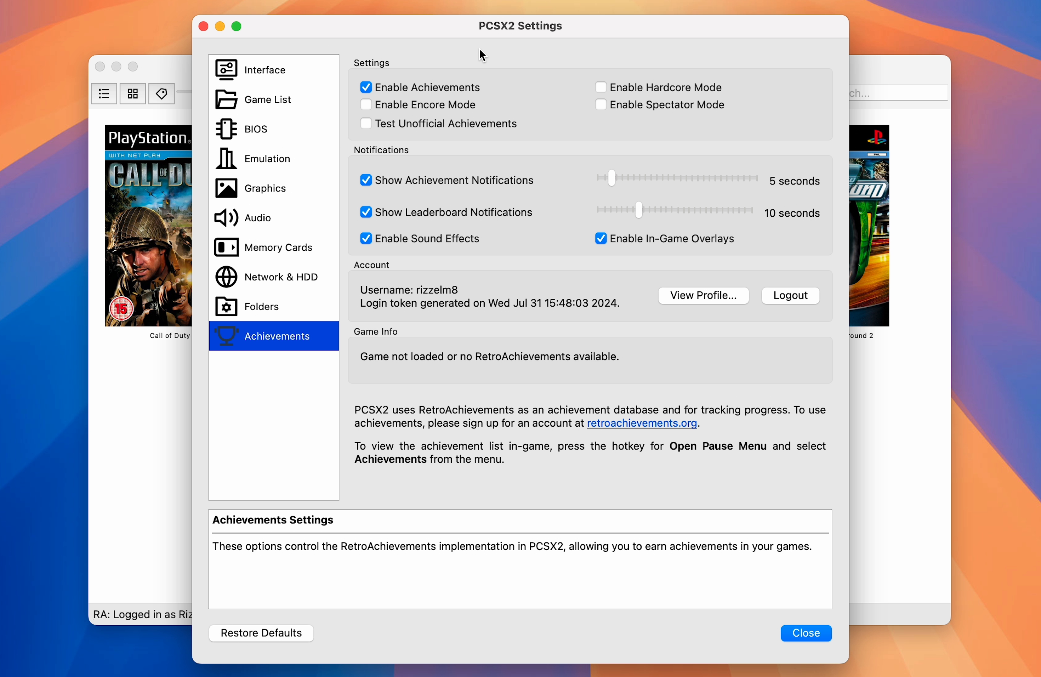
click(817, 631)
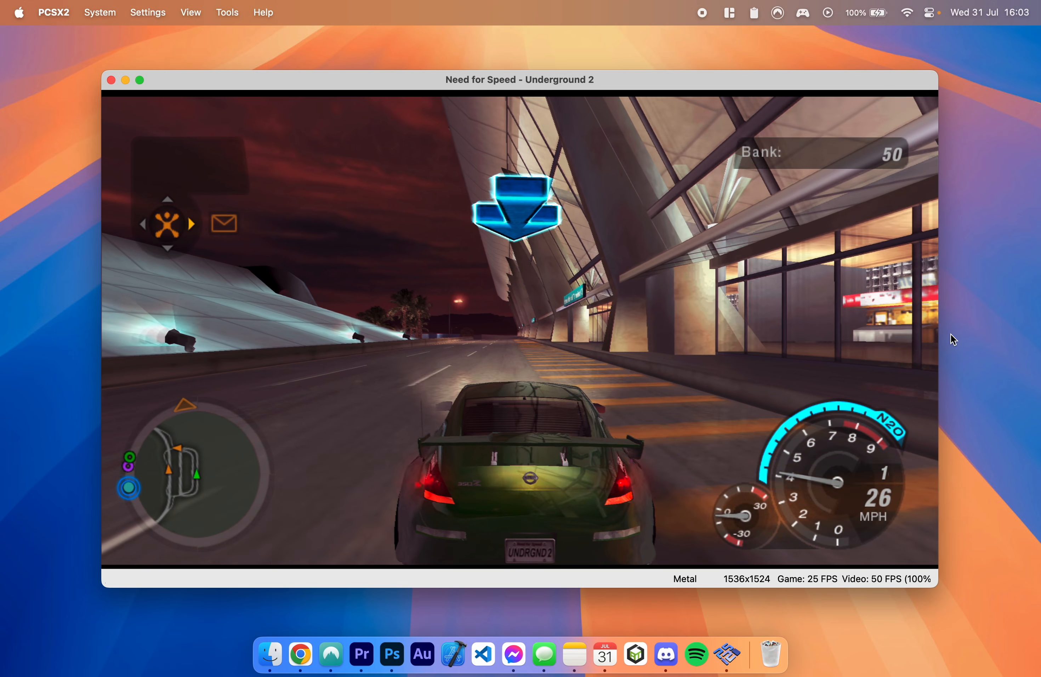
Step: Hide the status bar of the running Need for Speed - Underground 2 game and make its window full screen
click(235, 16)
mouse_move(191, 13)
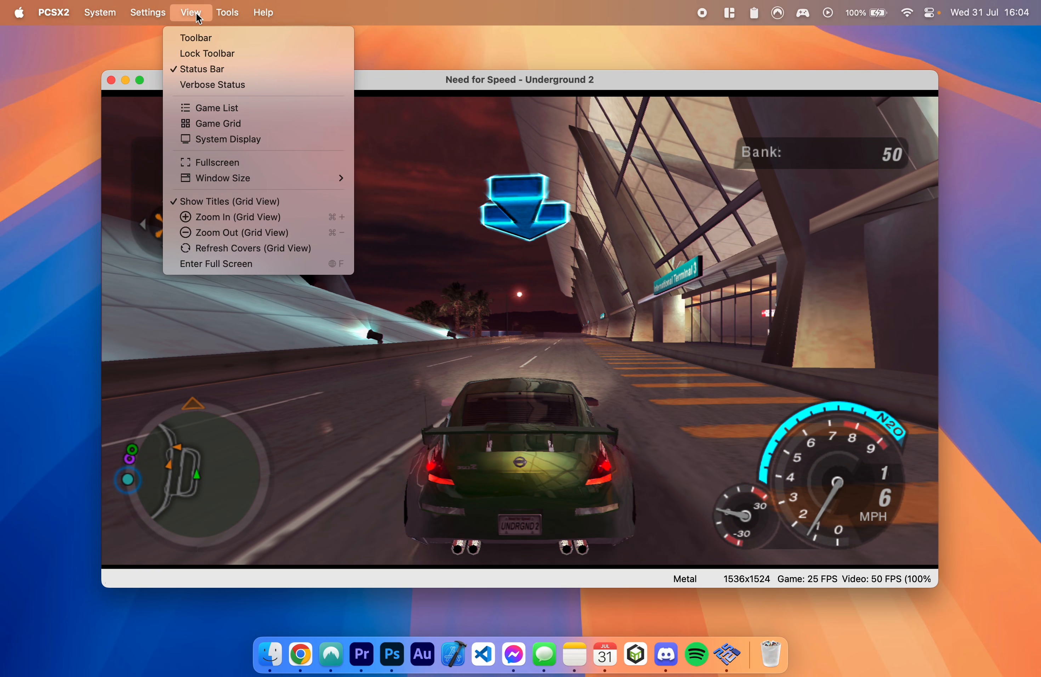
click(224, 70)
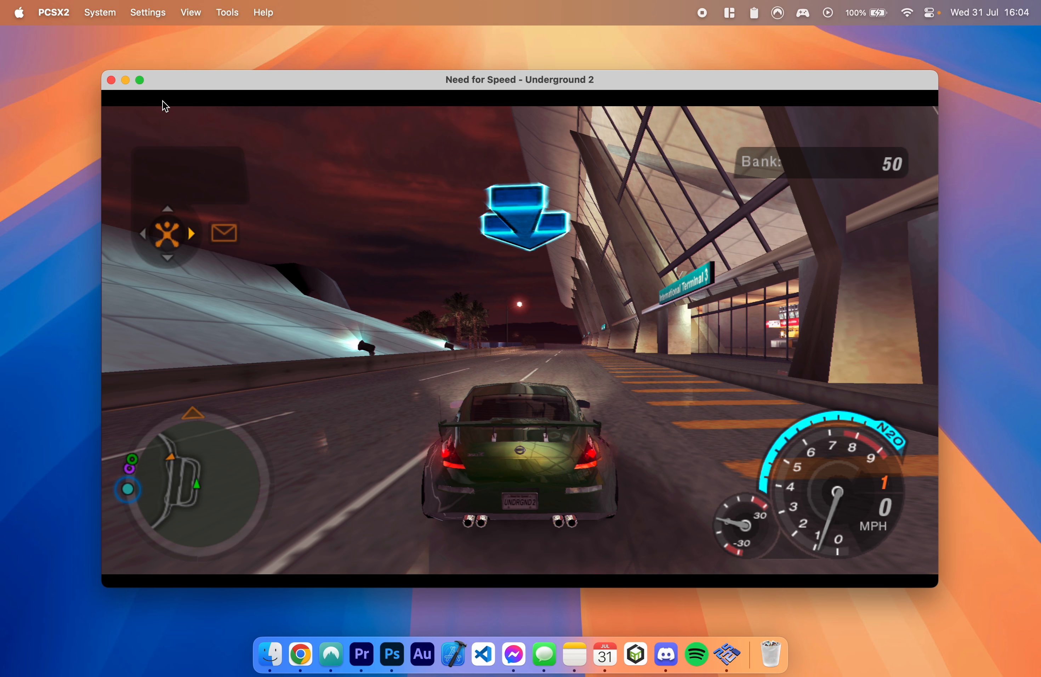
click(140, 80)
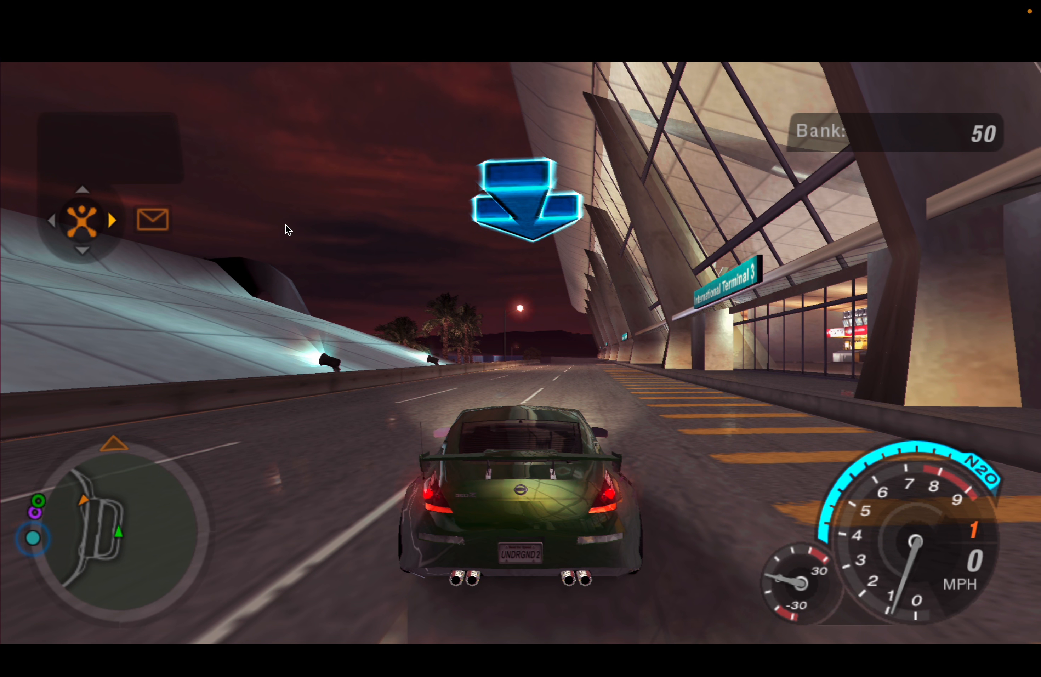
Step: Test-drive the car in Need for Speed - Underground 2, and open the emulator's in-game pause menu
key(k)
key(a)
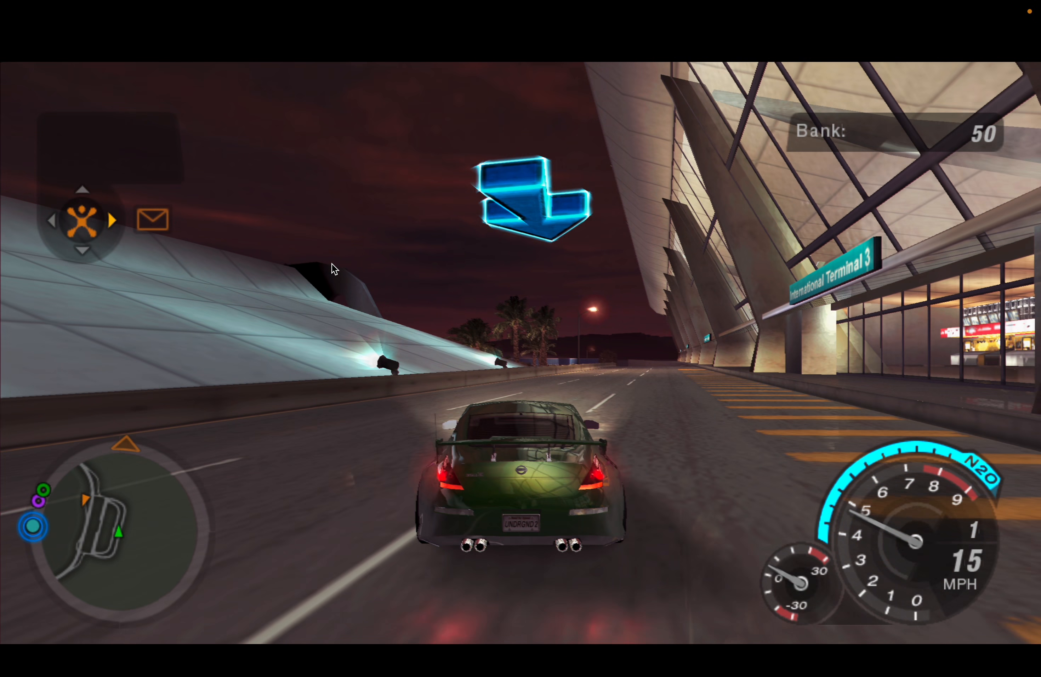
key(d)
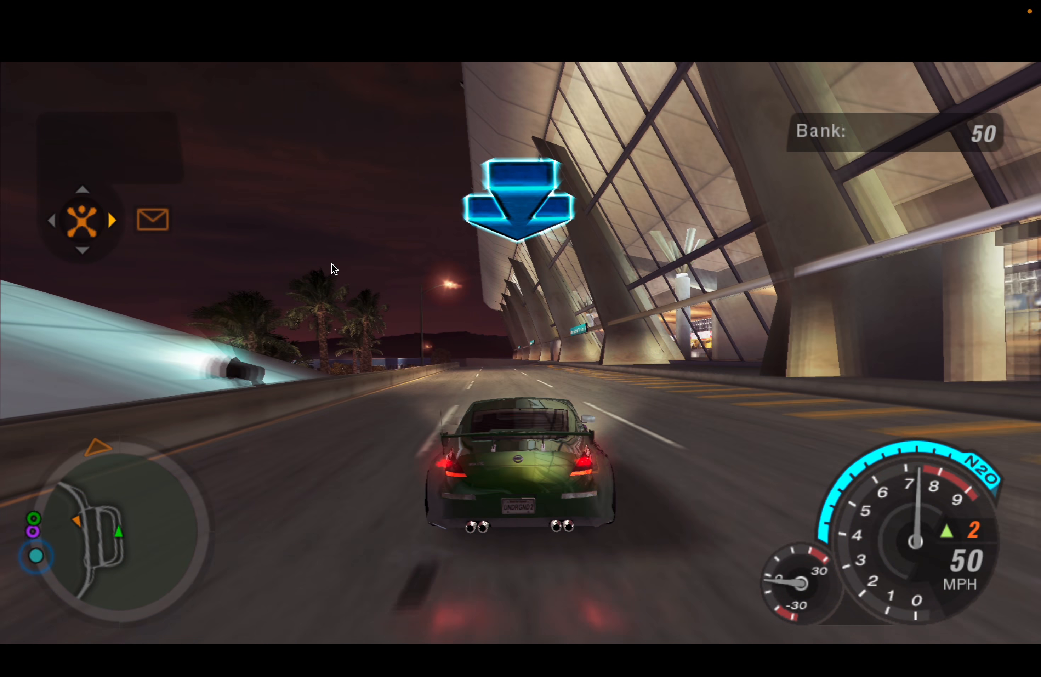
key(a)
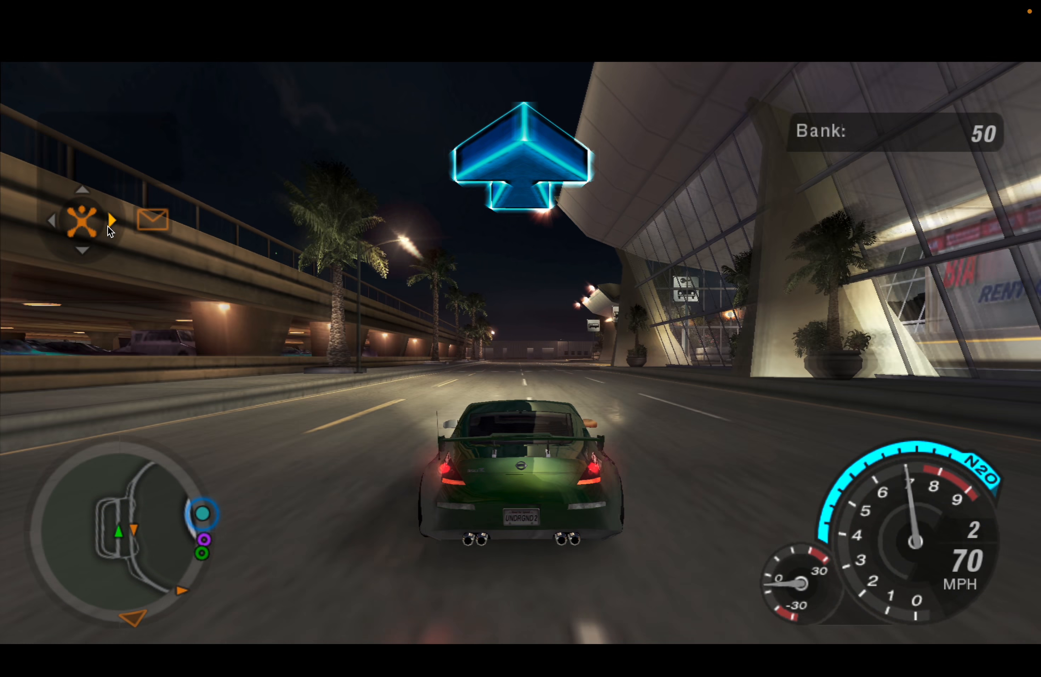
key(Escape)
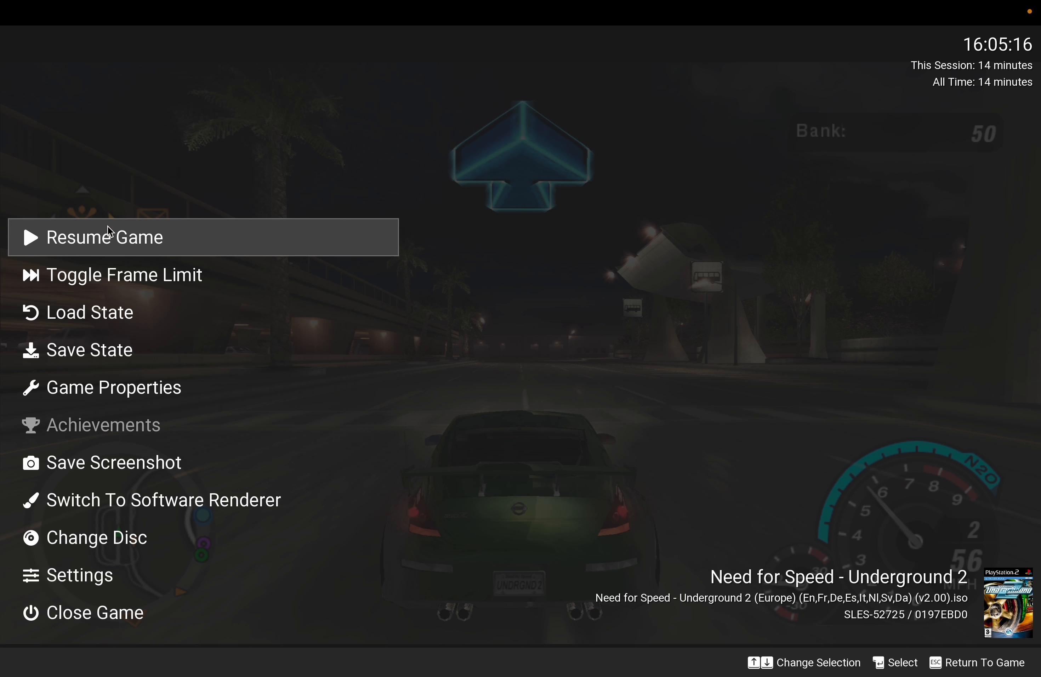